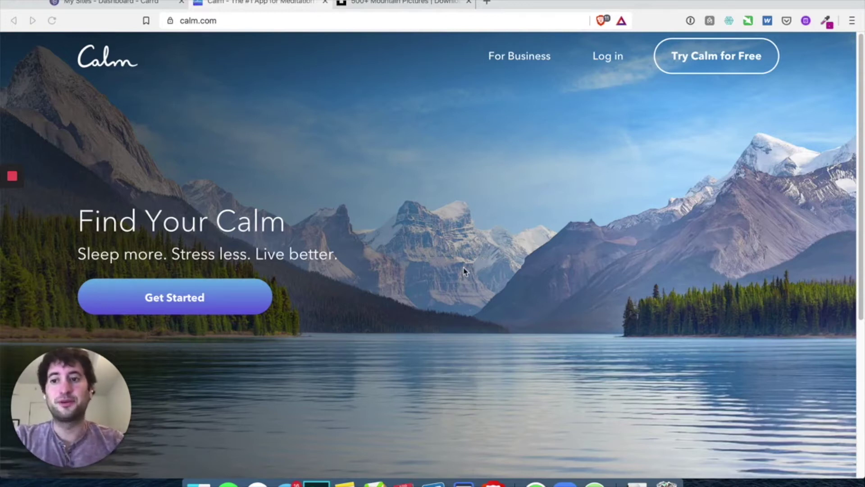
# - Switch from the Calm.com reference page to the Carrd dashboard tab
pyautogui.click(139, 5)
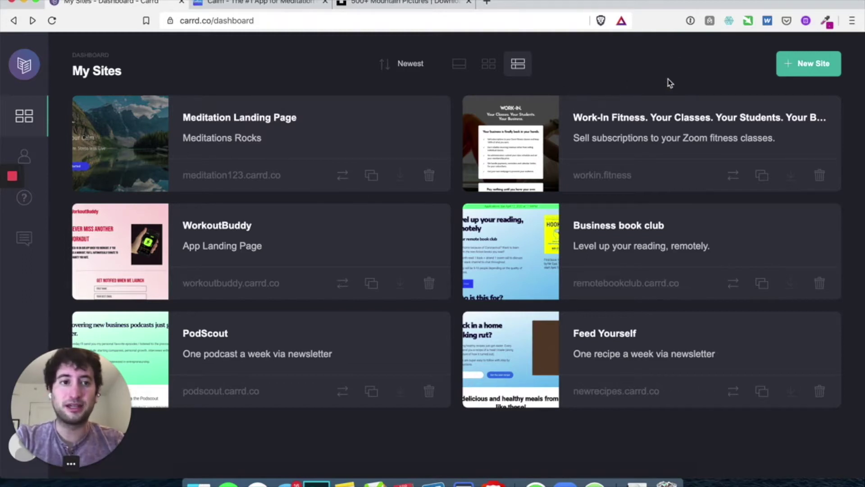
# - Start a new Carrd site, browse past the templates, and pick the blank canvas
pyautogui.click(808, 64)
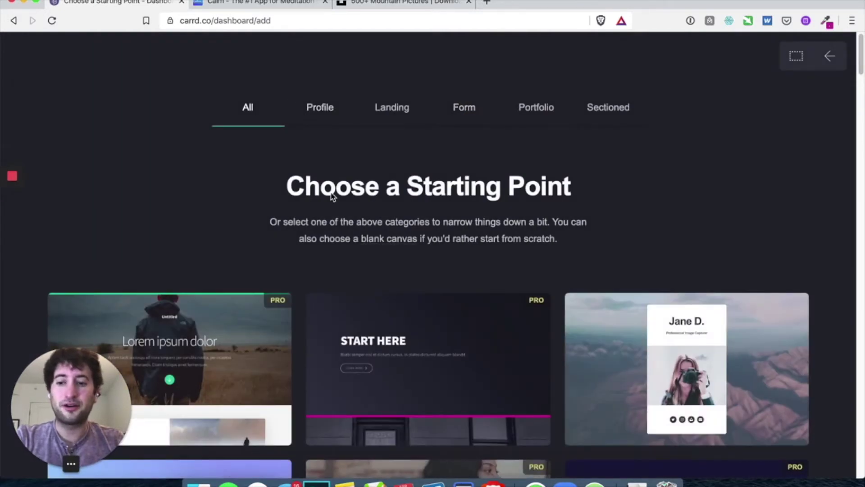
pyautogui.scroll(-5, 332, 197)
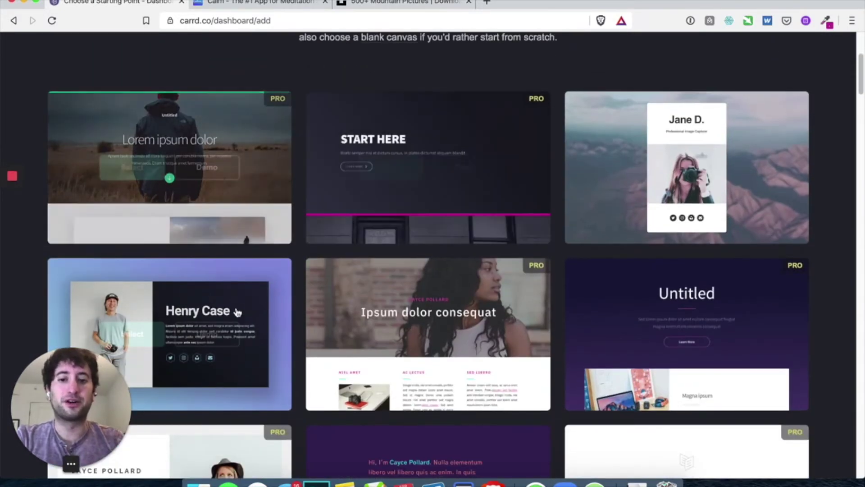
pyautogui.scroll(-7, 249, 299)
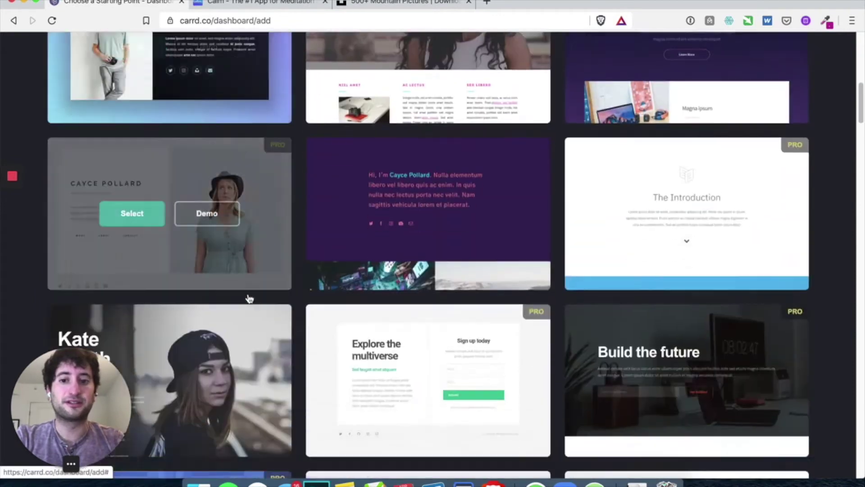
pyautogui.scroll(-12, 249, 299)
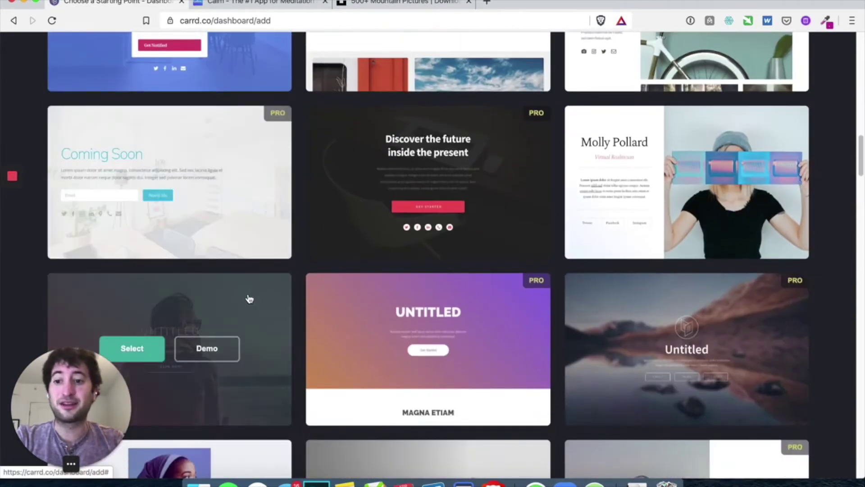
pyautogui.scroll(20, 249, 299)
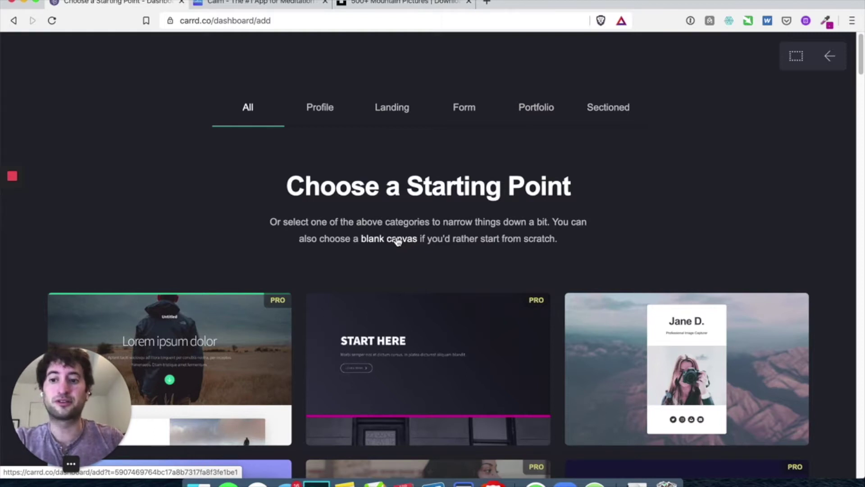
pyautogui.click(398, 242)
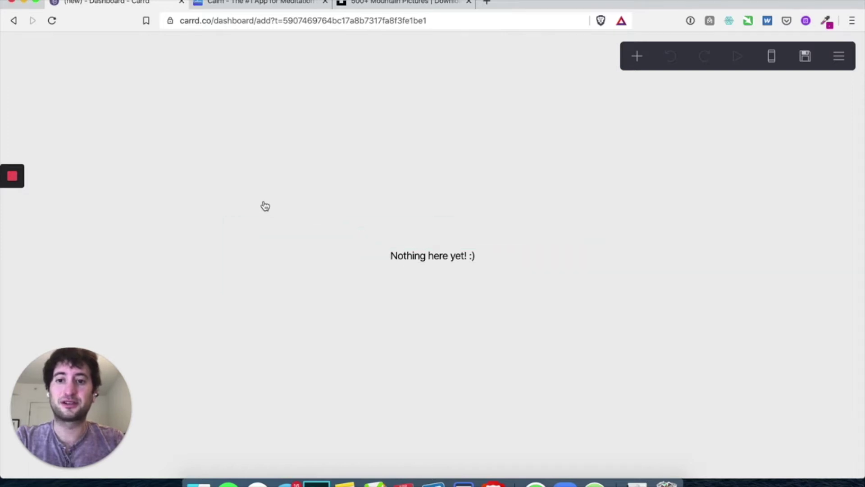
# - Try a red page background, then switch the background style to Image
pyautogui.click(221, 98)
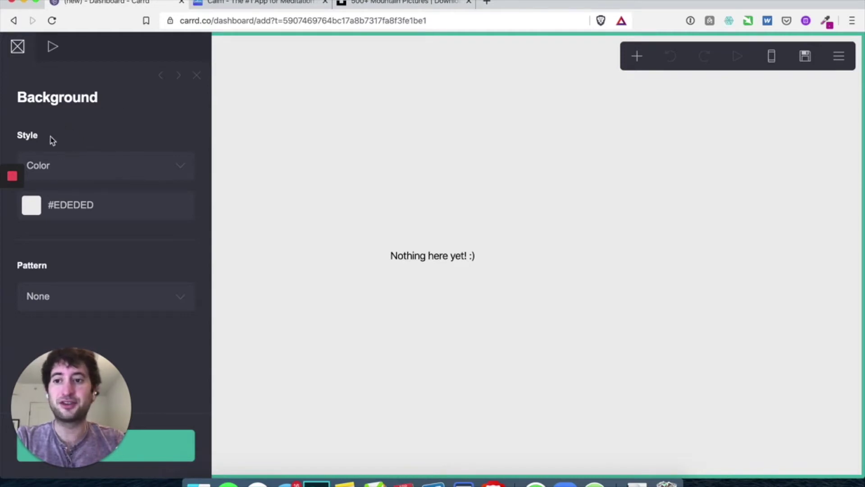
pyautogui.click(32, 205)
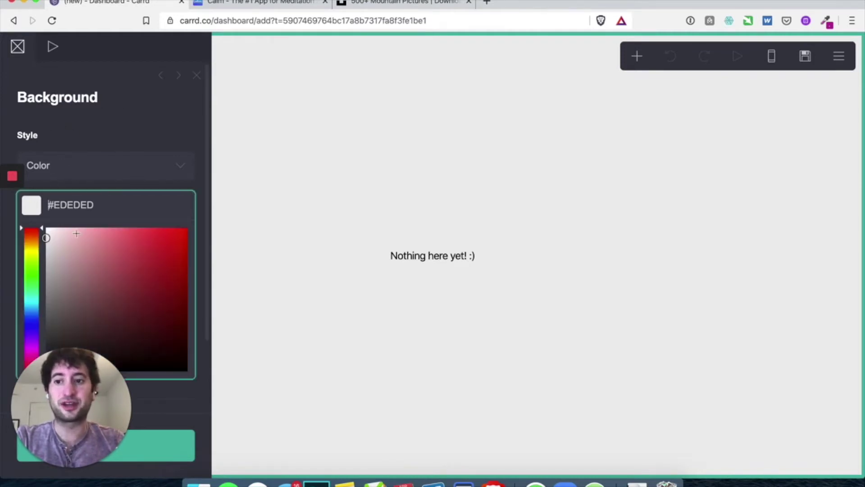
pyautogui.moveTo(146, 246)
pyautogui.mouseDown()
pyautogui.moveTo(156, 249)
pyautogui.moveTo(115, 239)
pyautogui.mouseUp()
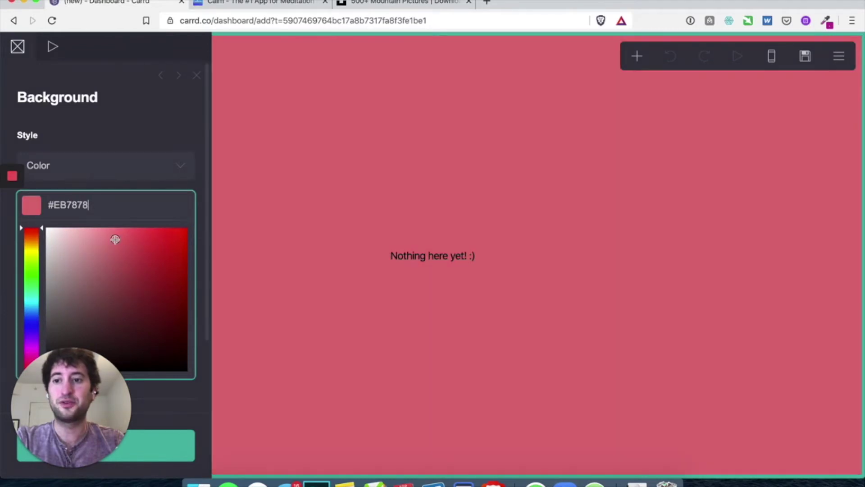
pyautogui.click(126, 134)
pyautogui.click(89, 166)
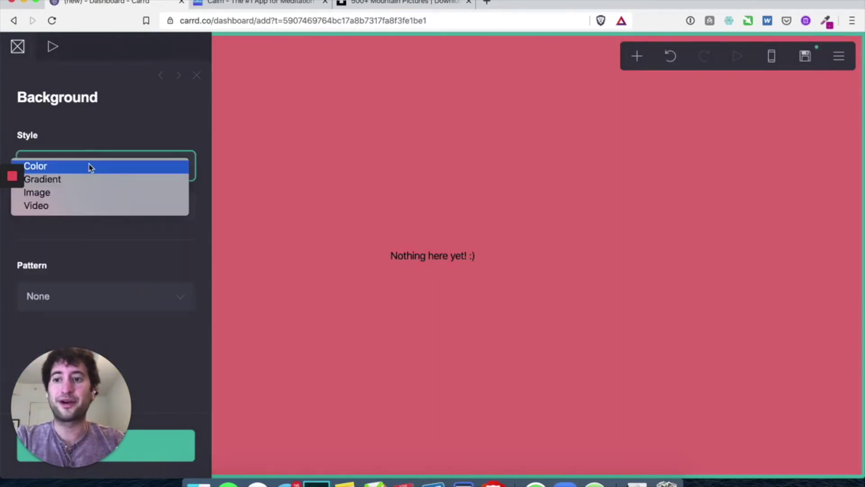
pyautogui.click(88, 197)
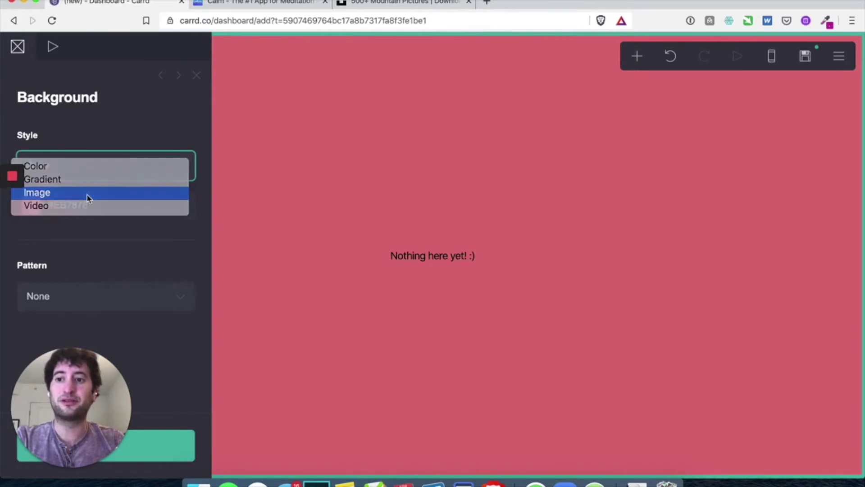
pyautogui.scroll(-3, 90, 199)
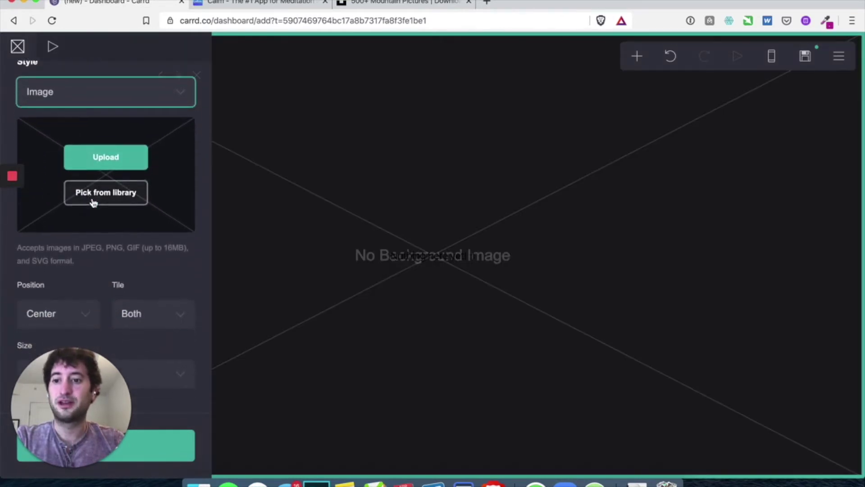
pyautogui.scroll(-3, 106, 201)
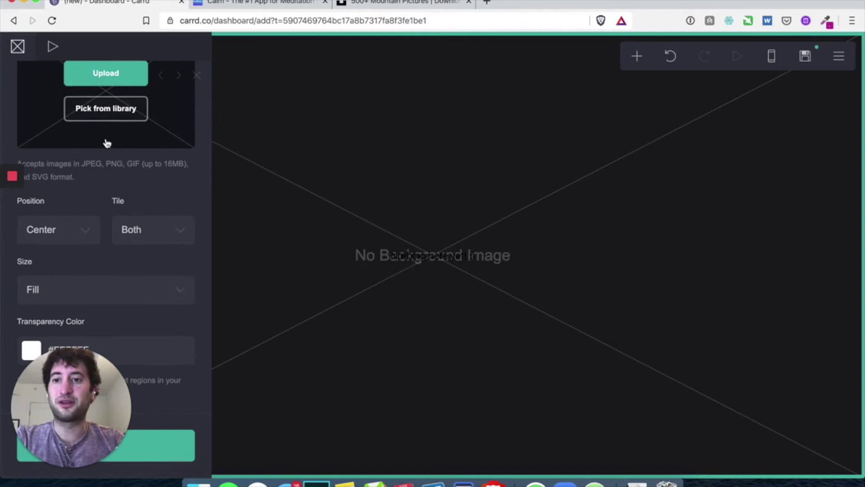
pyautogui.scroll(5, 107, 143)
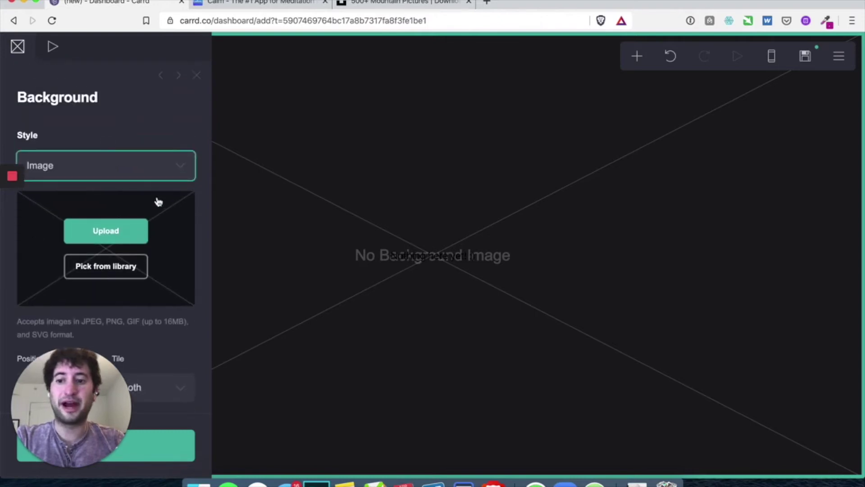
# - Save the 'snow mountain under stars' photo from Unsplash's mountain results to Downloads as a JPEG
pyautogui.click(362, 6)
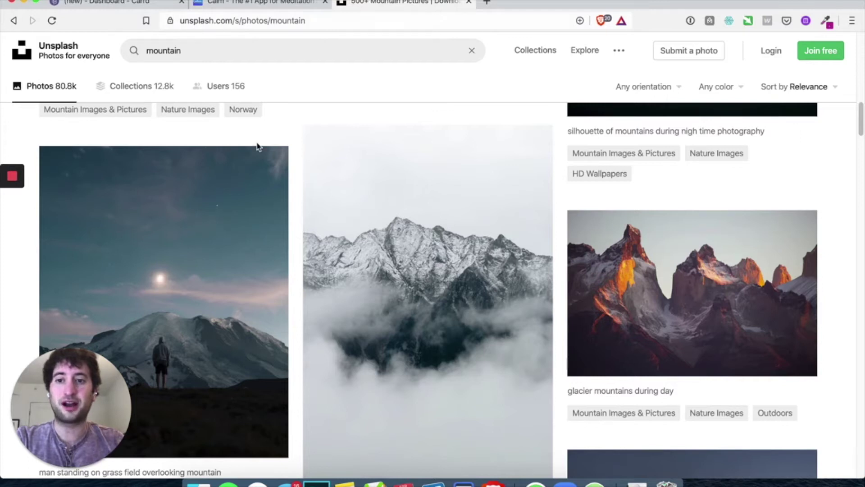
pyautogui.scroll(10, 252, 140)
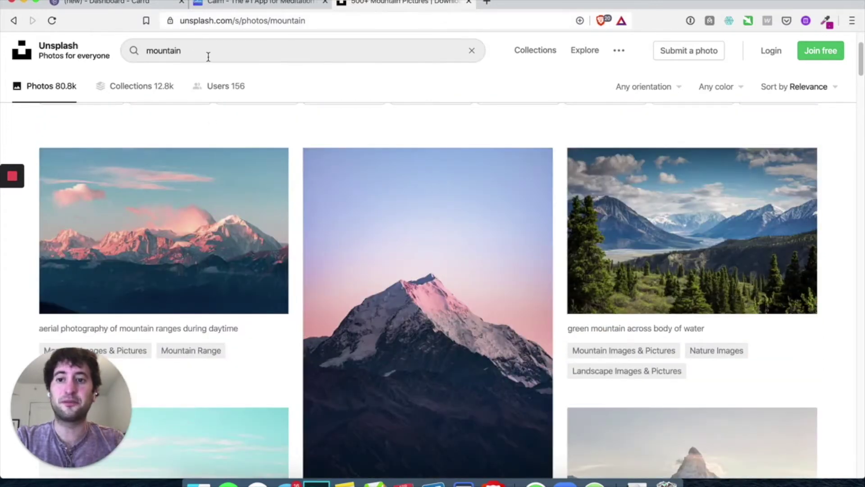
pyautogui.scroll(-10, 343, 214)
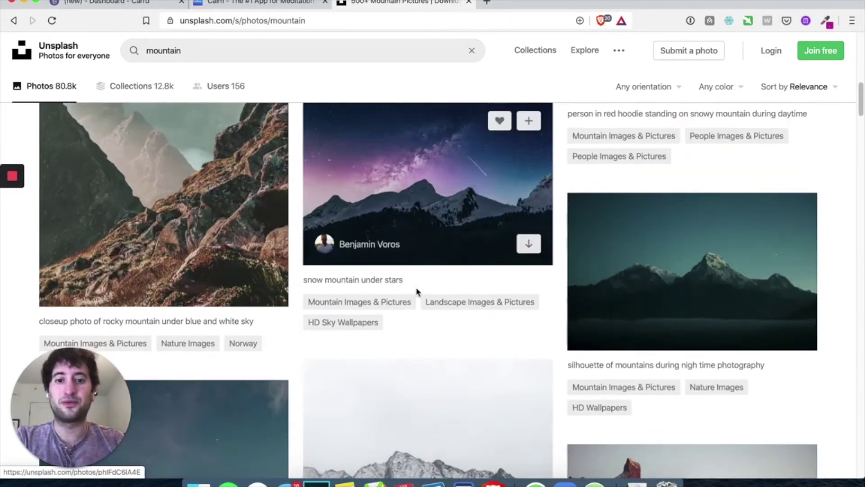
pyautogui.scroll(-6, 396, 214)
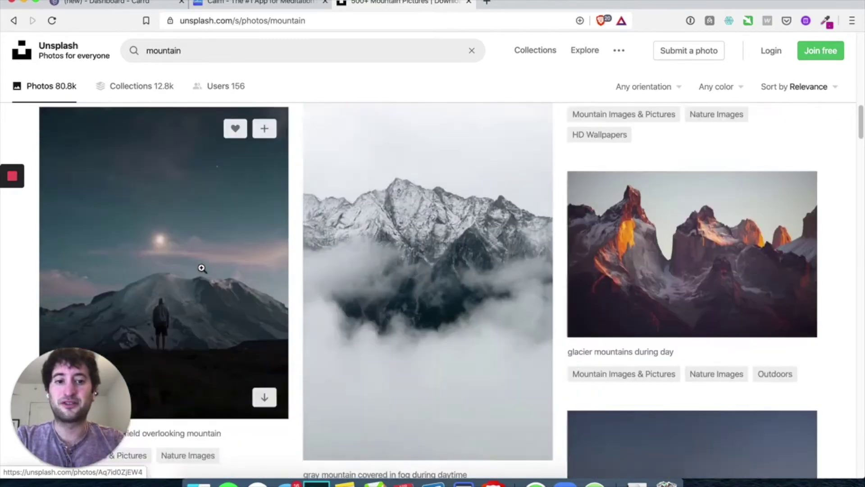
pyautogui.scroll(-10, 202, 268)
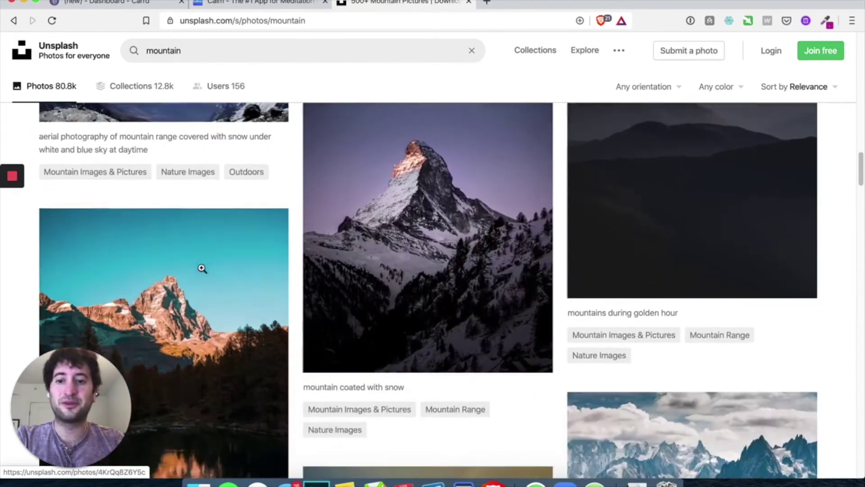
pyautogui.scroll(-10, 202, 268)
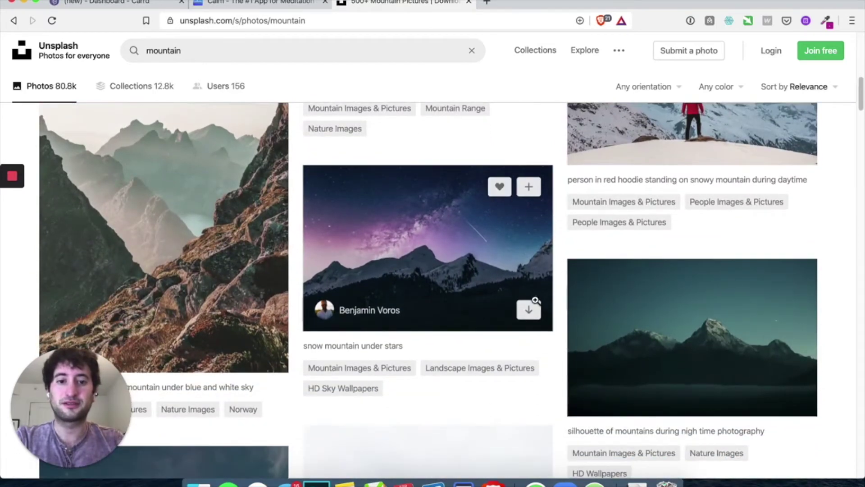
pyautogui.click(529, 316)
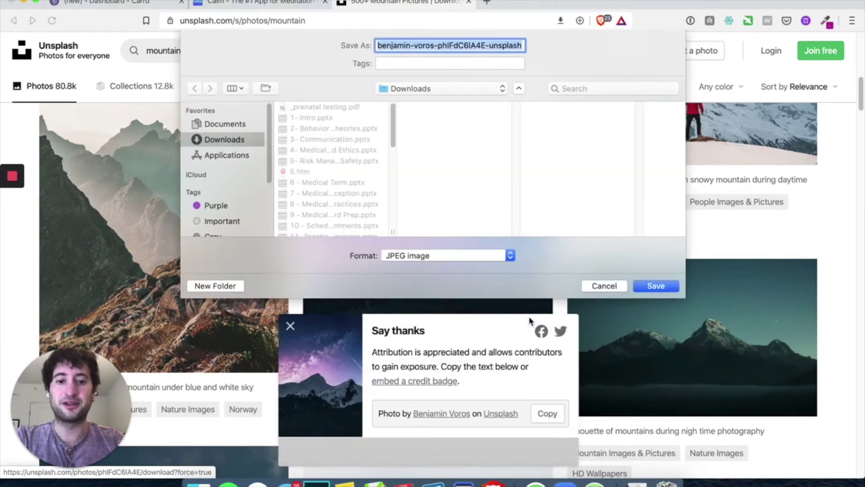
pyautogui.press('Return')
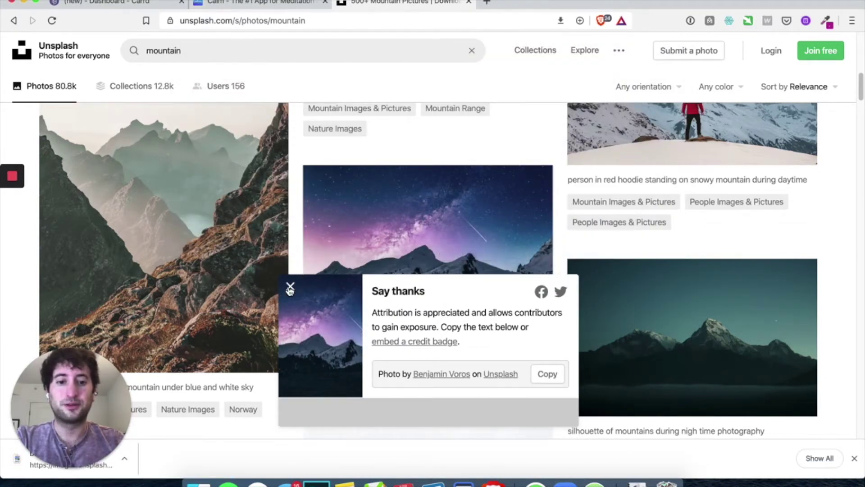
pyautogui.click(290, 287)
pyautogui.scroll(-2, 309, 294)
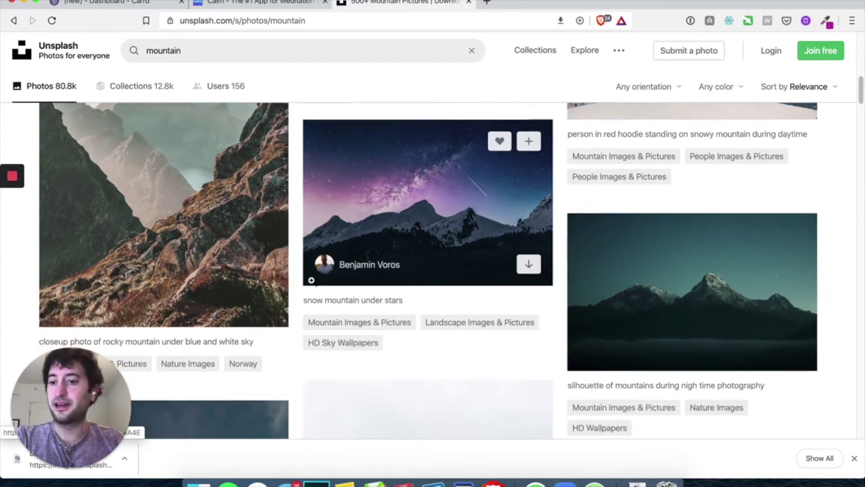
pyautogui.scroll(2, 311, 279)
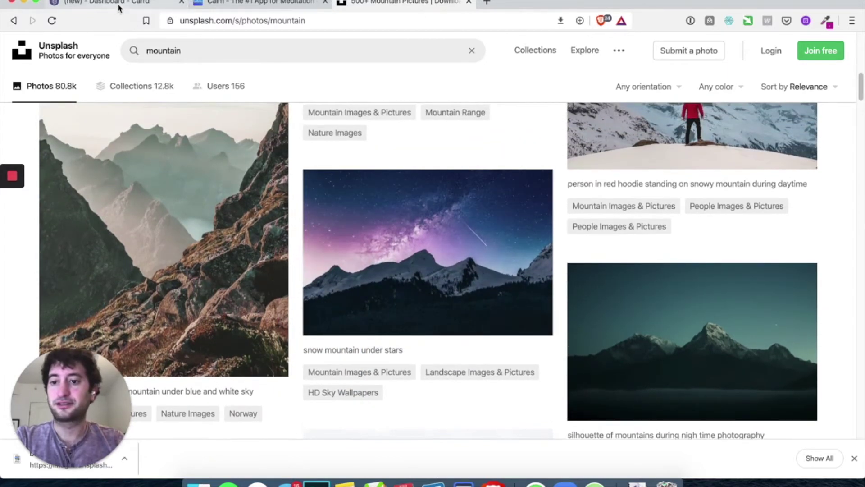
# - Upload the downloaded mountain photo as the page background image
pyautogui.click(119, 4)
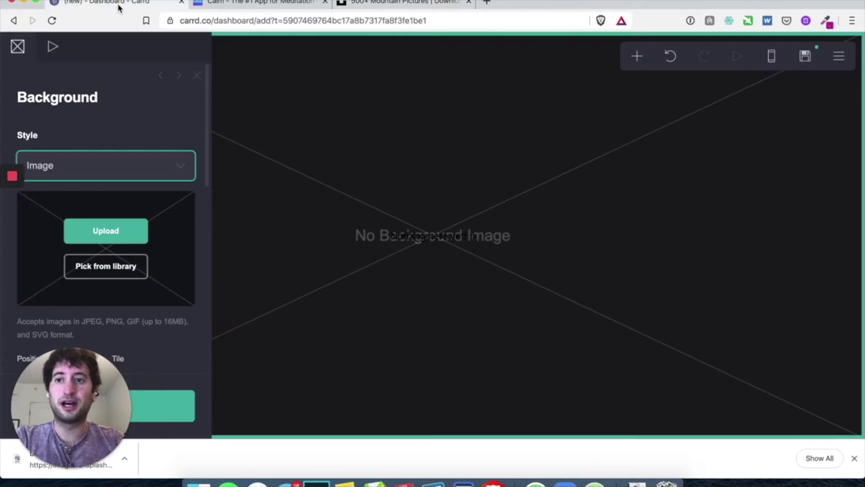
pyautogui.scroll(-2, 161, 168)
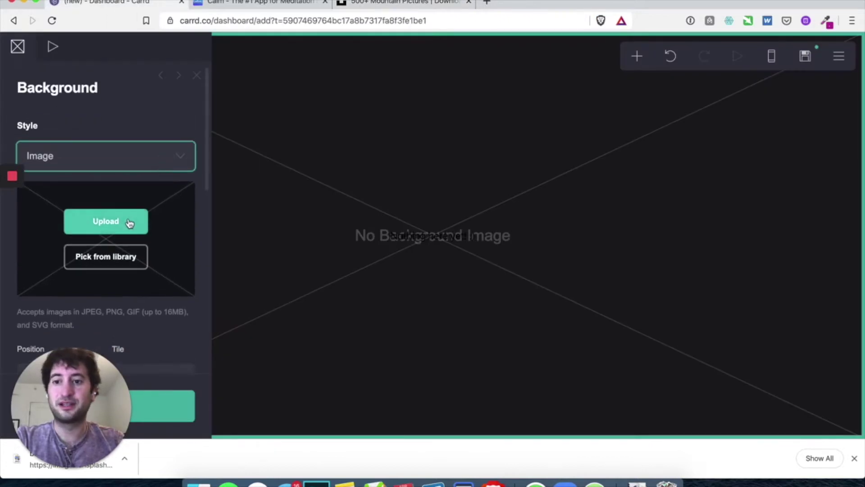
pyautogui.click(130, 223)
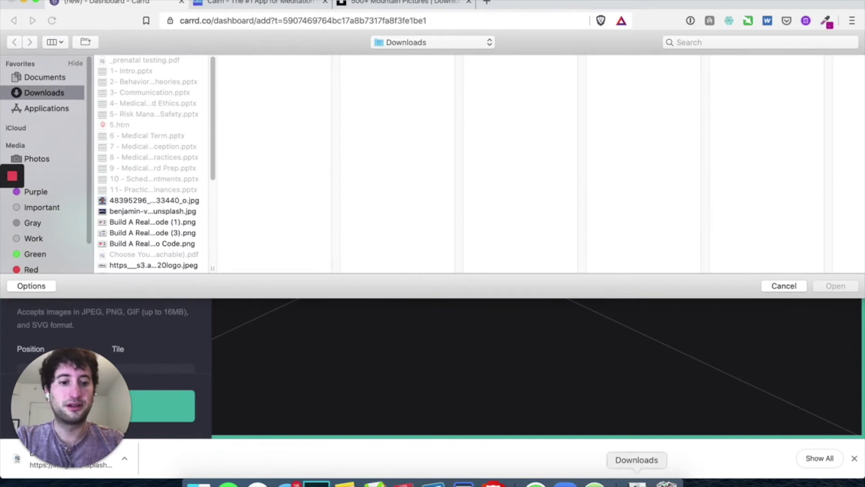
pyautogui.click(637, 480)
pyautogui.moveTo(633, 448); pyautogui.dragTo(356, 206)
pyautogui.press('Return')
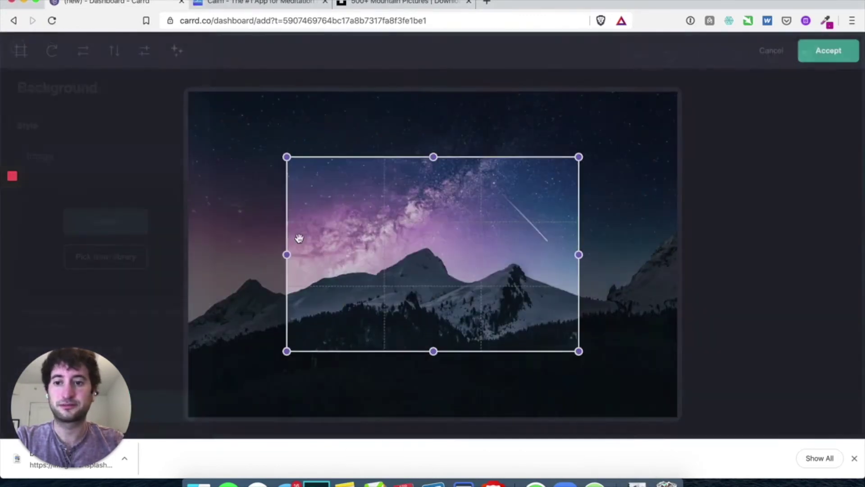
# - Expand the crop to cover the whole photo, accept it, and close the background settings
pyautogui.moveTo(287, 156); pyautogui.dragTo(189, 91)
pyautogui.moveTo(586, 354); pyautogui.dragTo(716, 437)
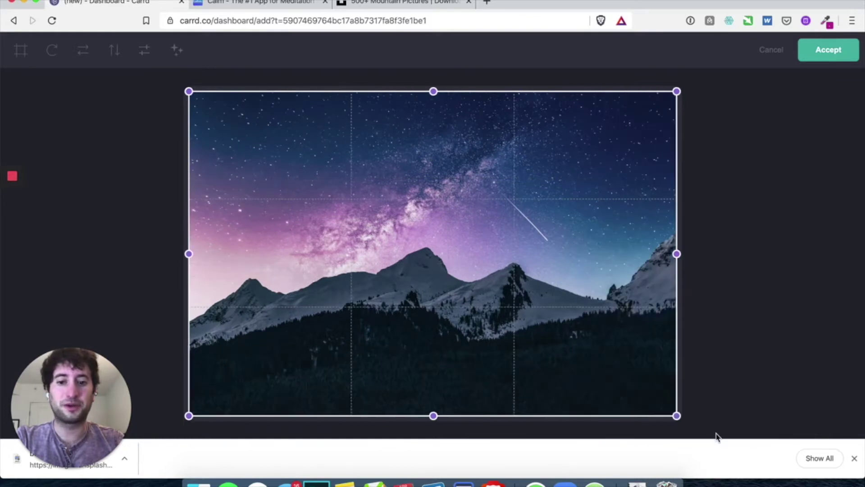
pyautogui.click(825, 51)
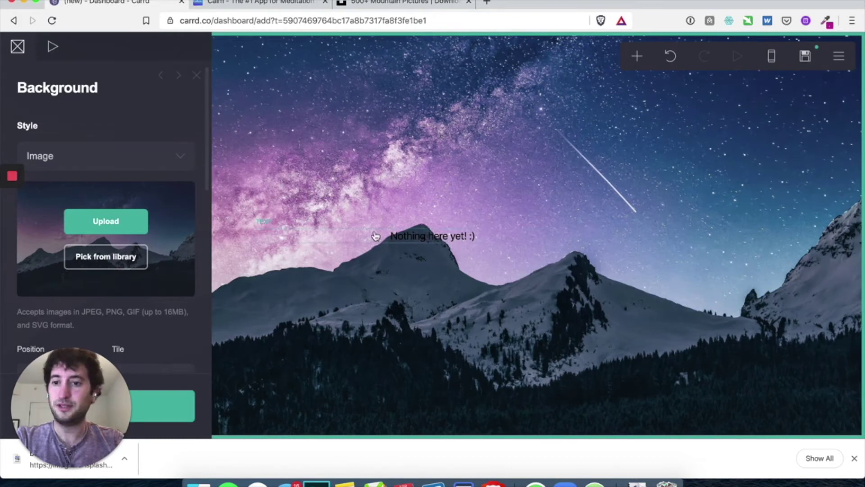
pyautogui.scroll(-5, 180, 249)
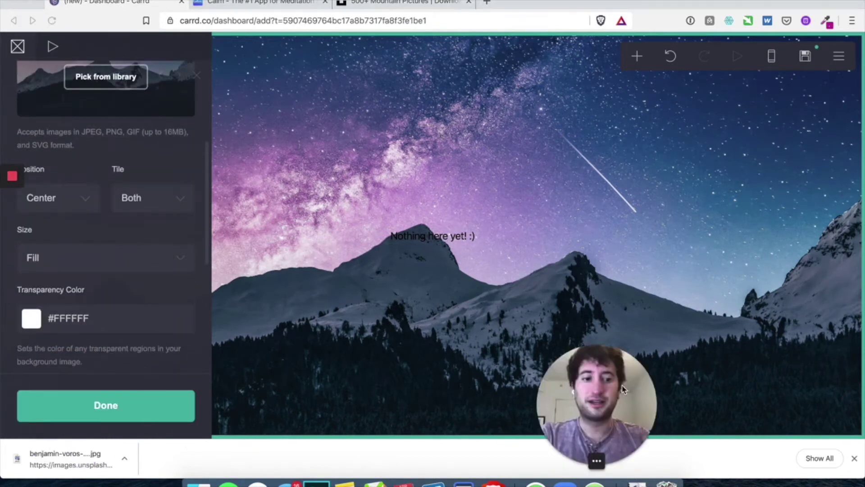
pyautogui.click(855, 459)
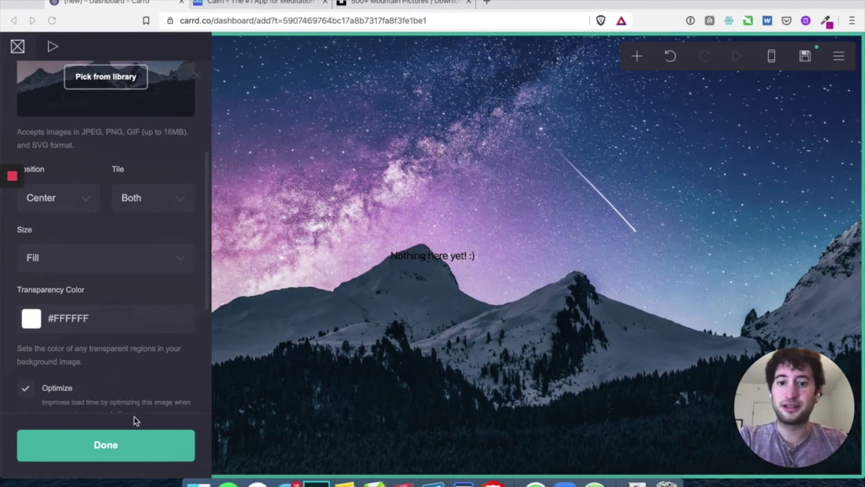
pyautogui.click(123, 455)
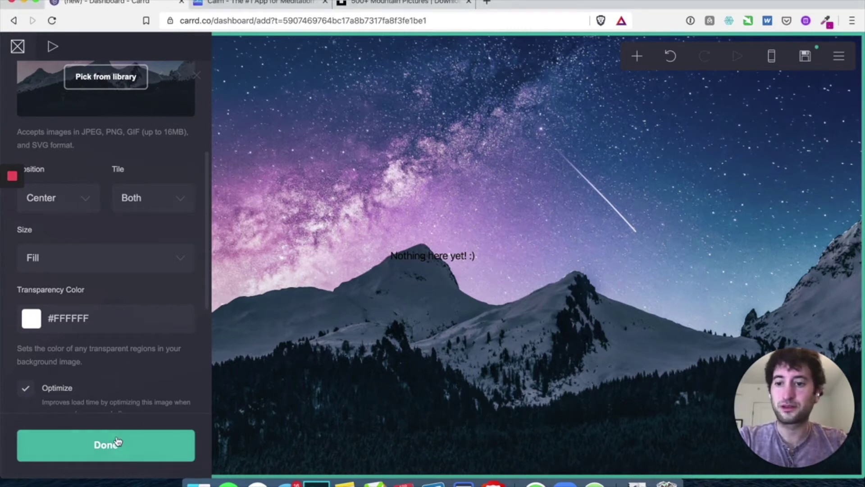
pyautogui.scroll(-5, 107, 393)
pyautogui.click(102, 445)
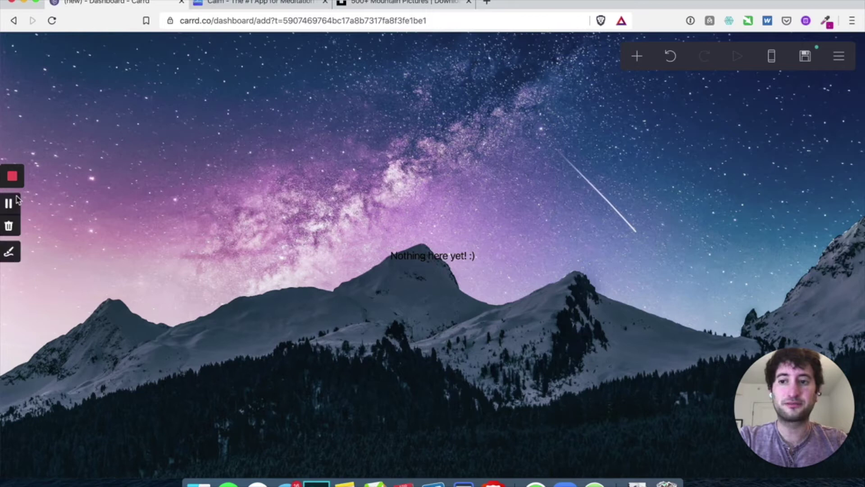
pyautogui.click(293, 255)
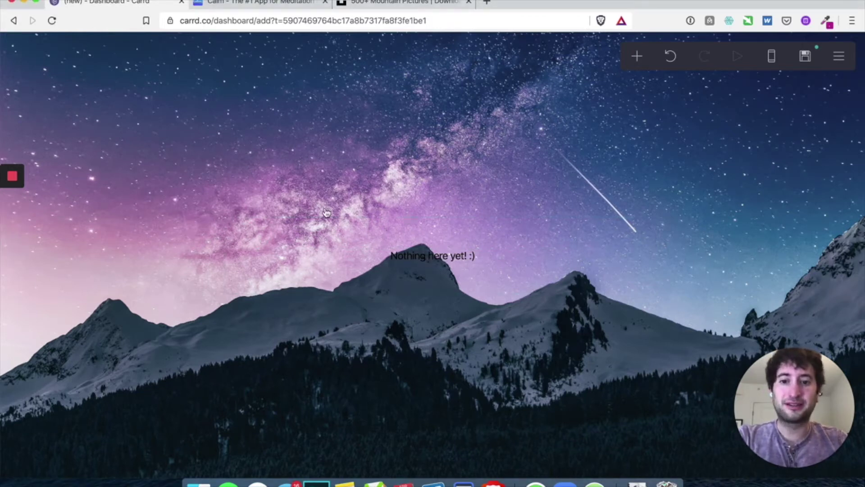
# - Replace the placeholder text with 'Find your inner calm.'
pyautogui.click(386, 263)
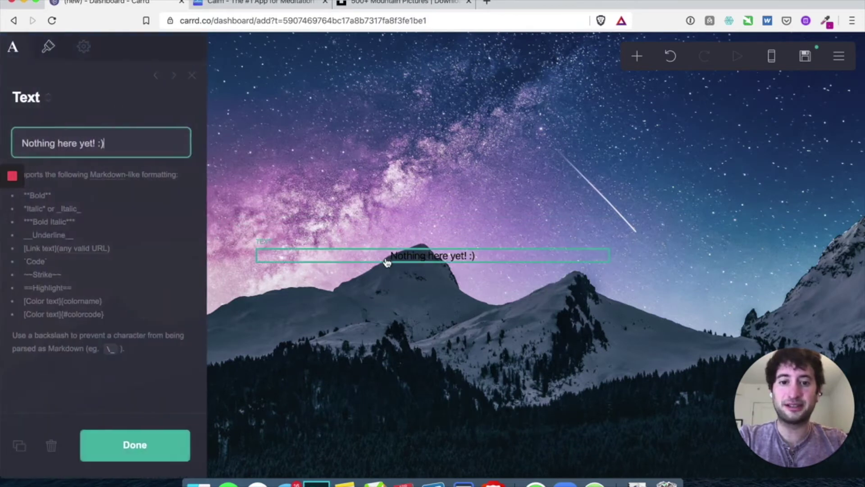
pyautogui.tripleClick(82, 143)
pyautogui.write('F')
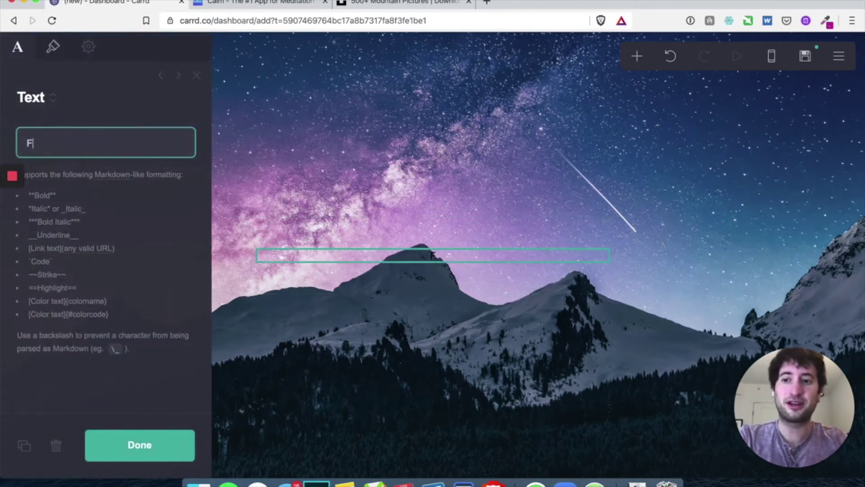
pyautogui.write('ind your inner calm.')
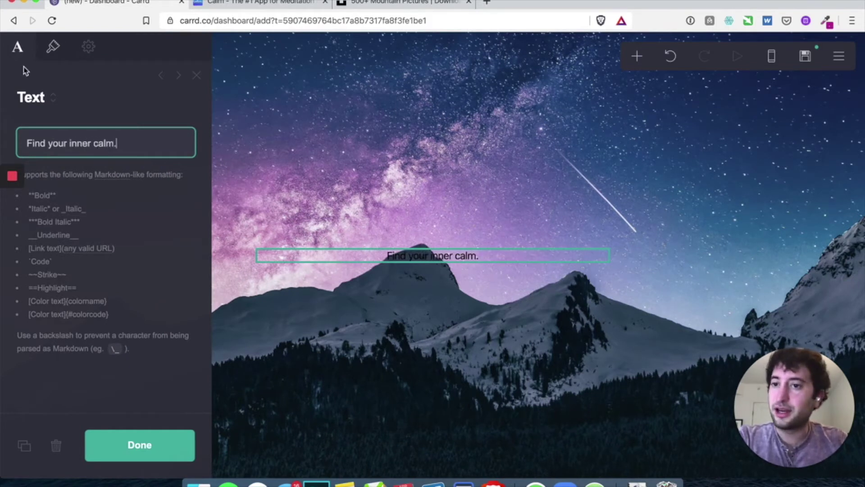
# - Enlarge the heading's text size and make it white (#FFFFFF)
pyautogui.click(53, 47)
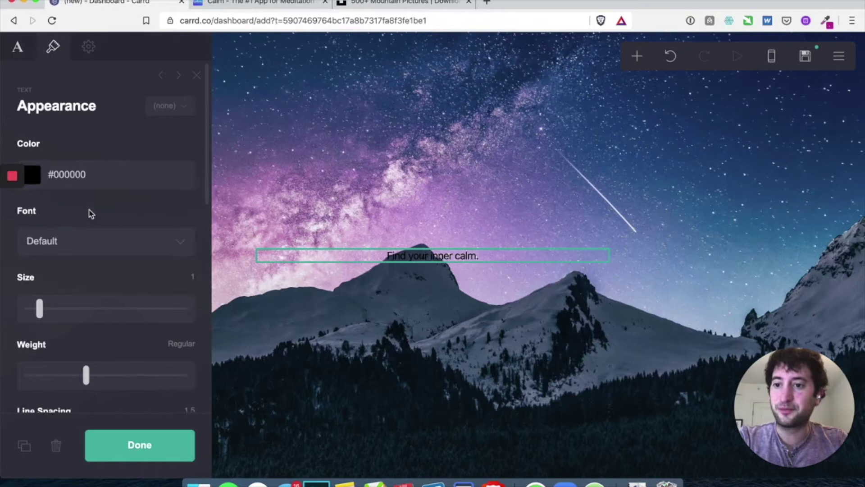
pyautogui.scroll(-3, 72, 225)
pyautogui.moveTo(39, 244); pyautogui.dragTo(75, 243)
pyautogui.click(36, 112)
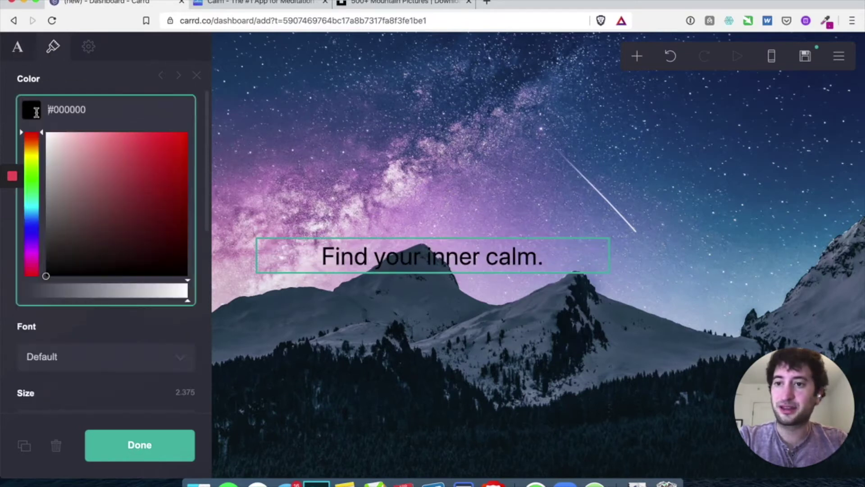
pyautogui.click(46, 133)
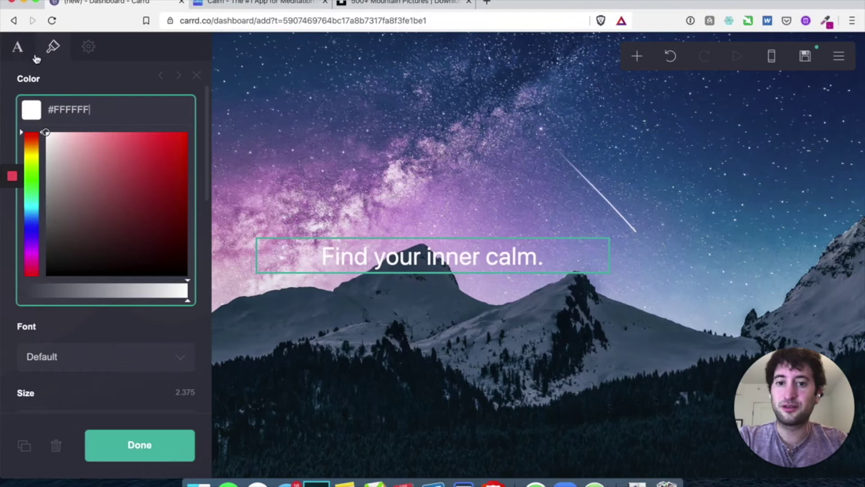
pyautogui.click(130, 68)
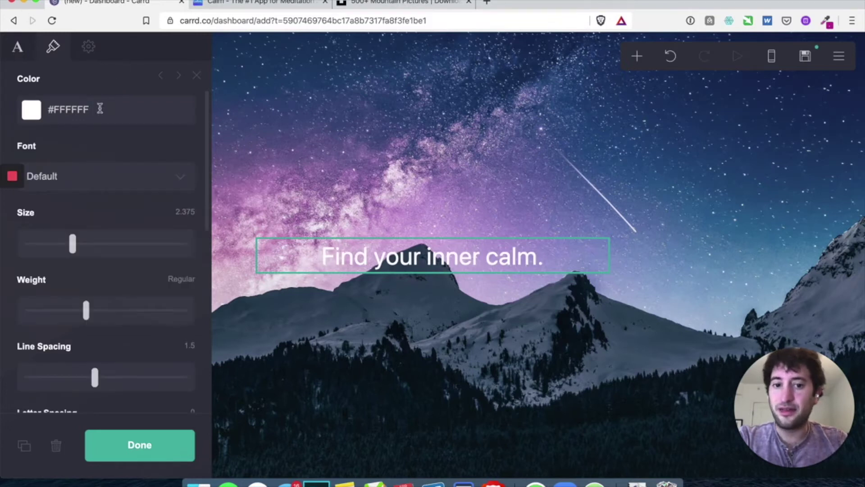
# - Set the heading font to Droid Sans with Medium weight
pyautogui.click(104, 176)
pyautogui.scroll(-5, 101, 271)
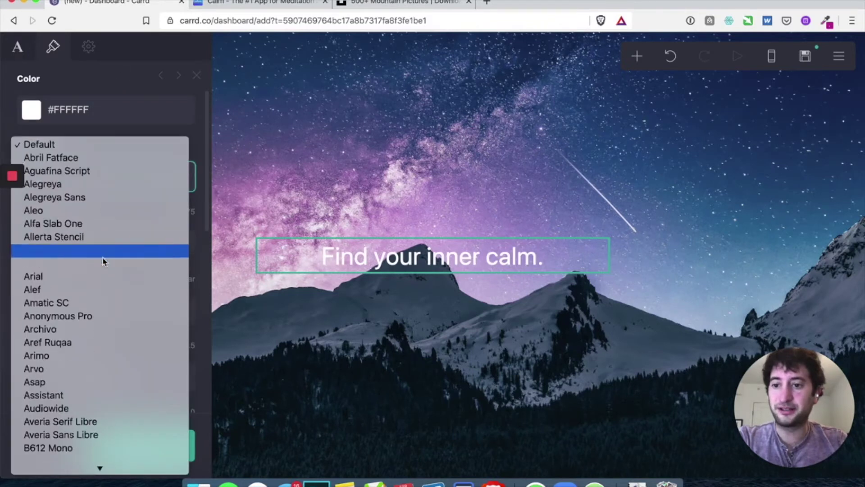
pyautogui.scroll(-1, 106, 316)
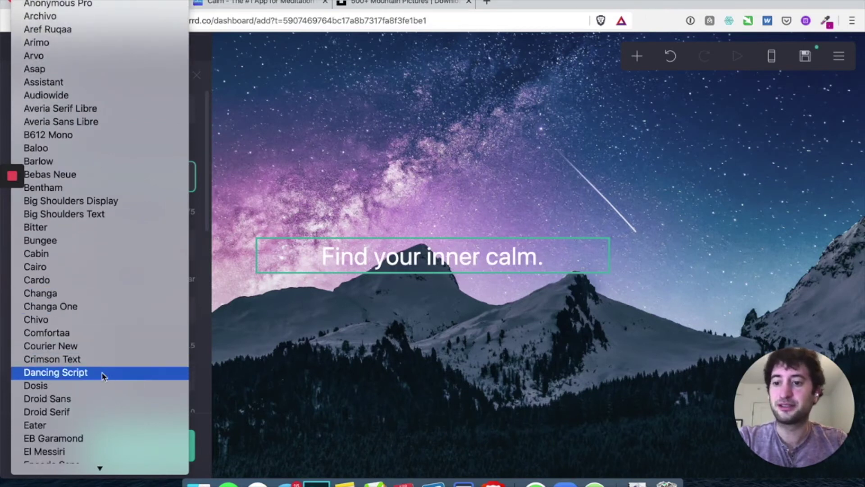
pyautogui.click(101, 399)
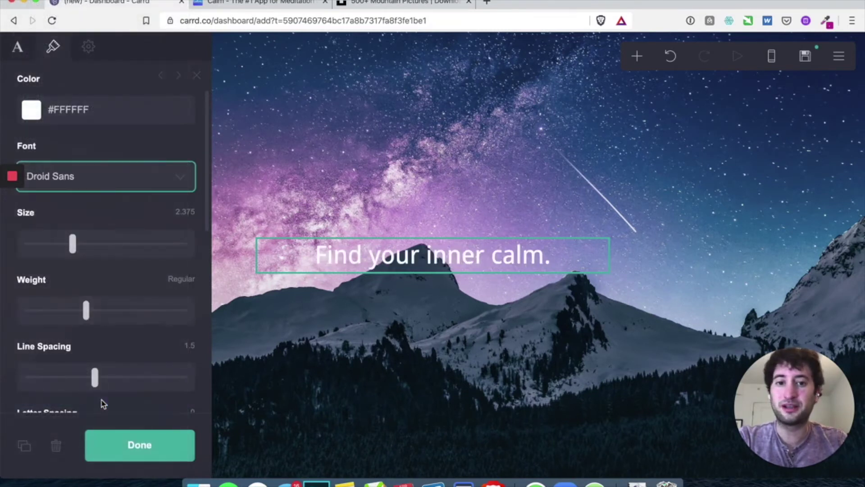
pyautogui.click(83, 182)
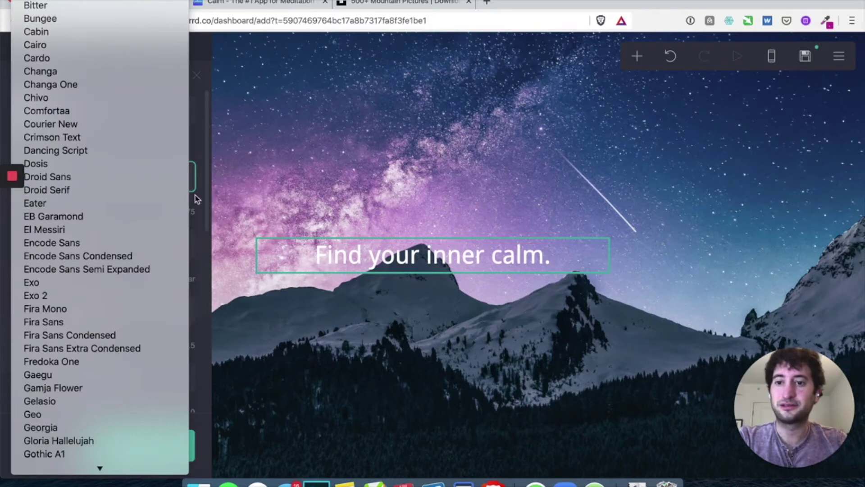
pyautogui.click(203, 205)
pyautogui.scroll(-3, 97, 289)
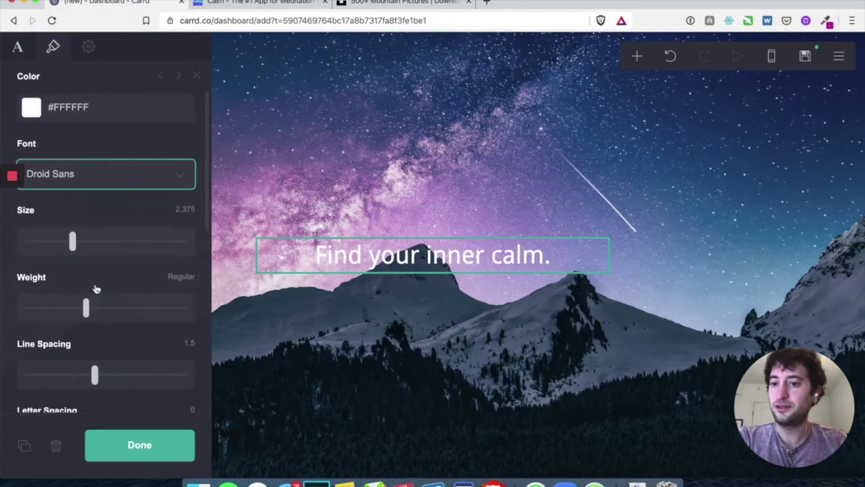
pyautogui.moveTo(86, 192); pyautogui.dragTo(102, 206)
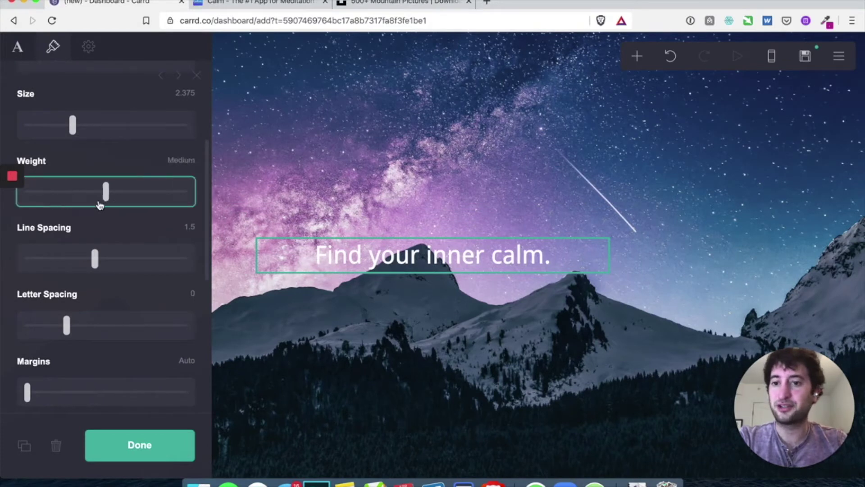
# - Left-align the heading and close its text settings
pyautogui.scroll(3, 101, 178)
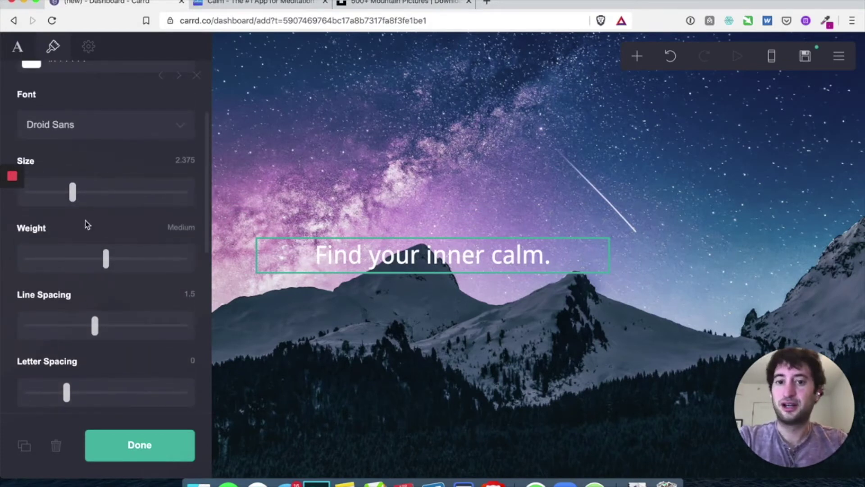
pyautogui.scroll(-3, 85, 224)
pyautogui.scroll(-2, 90, 339)
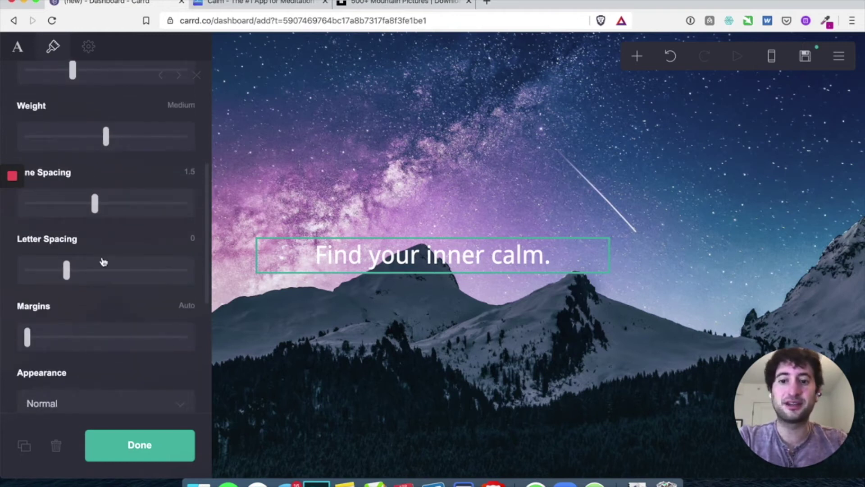
pyautogui.scroll(-8, 103, 262)
pyautogui.scroll(1, 104, 329)
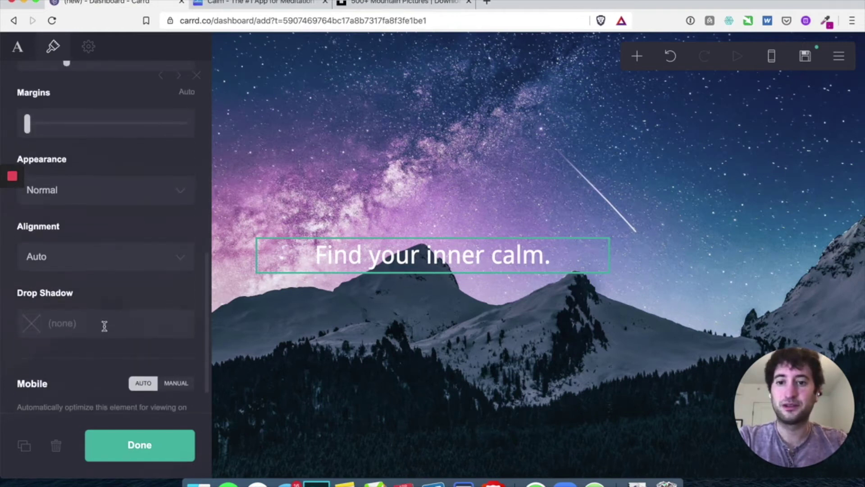
pyautogui.click(104, 258)
pyautogui.click(103, 271)
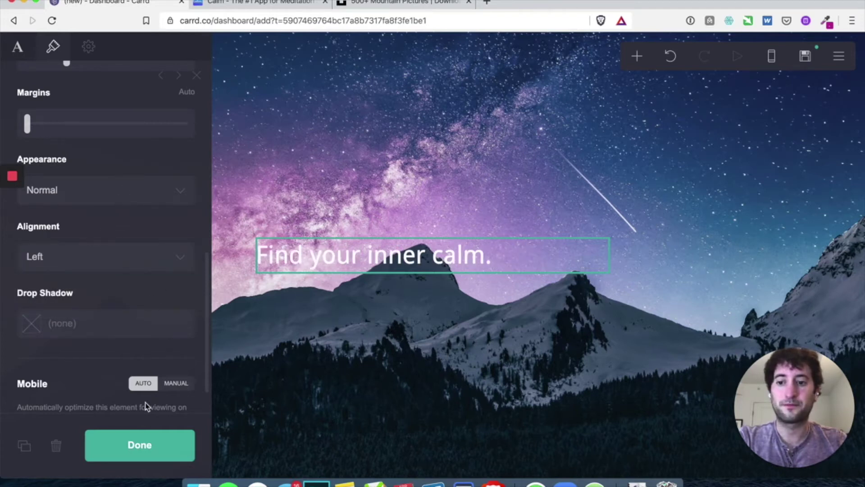
pyautogui.scroll(-2, 103, 393)
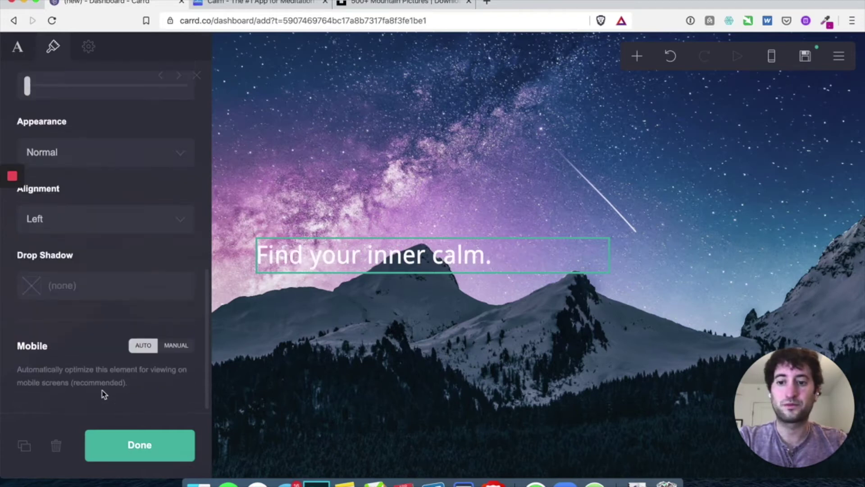
pyautogui.click(130, 447)
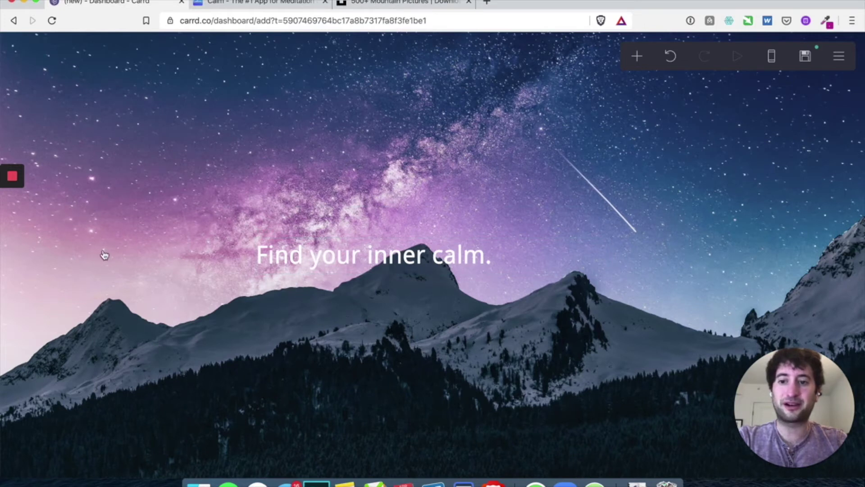
# - In the background settings, change the overlay type from None to Color
pyautogui.click(193, 122)
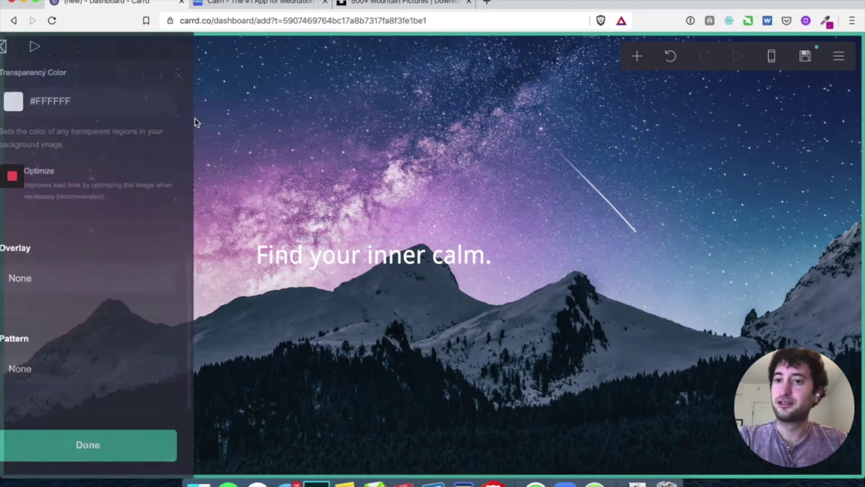
pyautogui.click(78, 275)
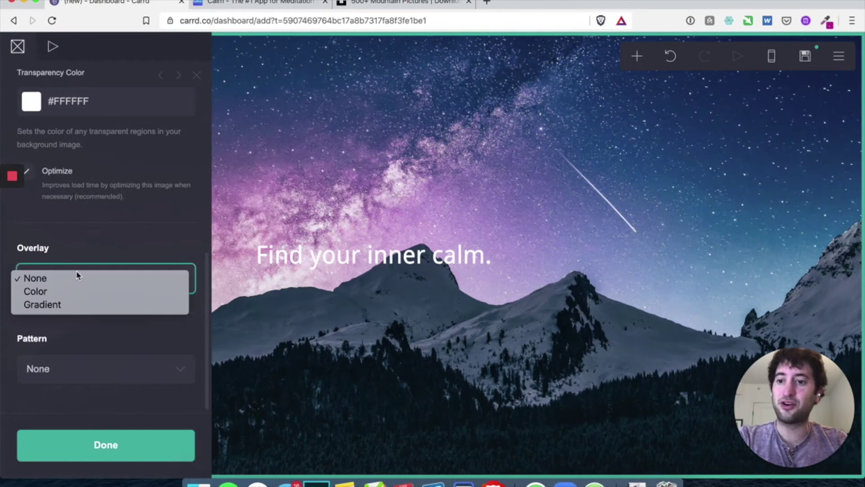
pyautogui.click(272, 150)
pyautogui.click(94, 437)
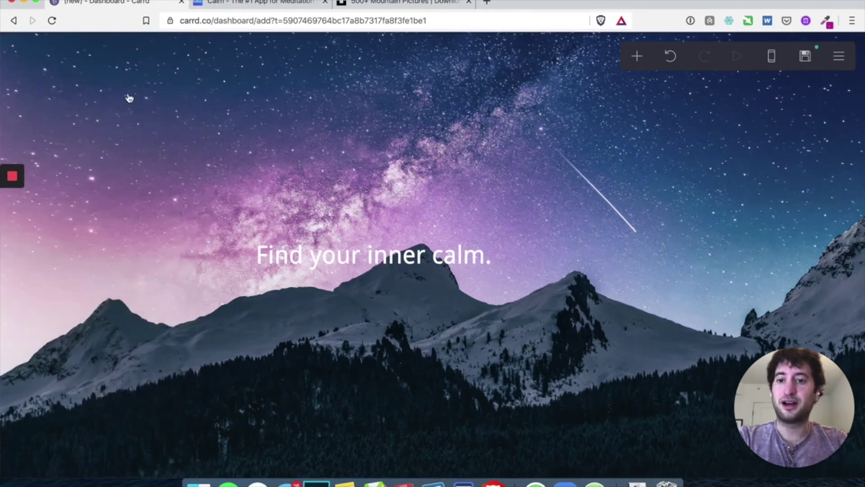
pyautogui.click(143, 113)
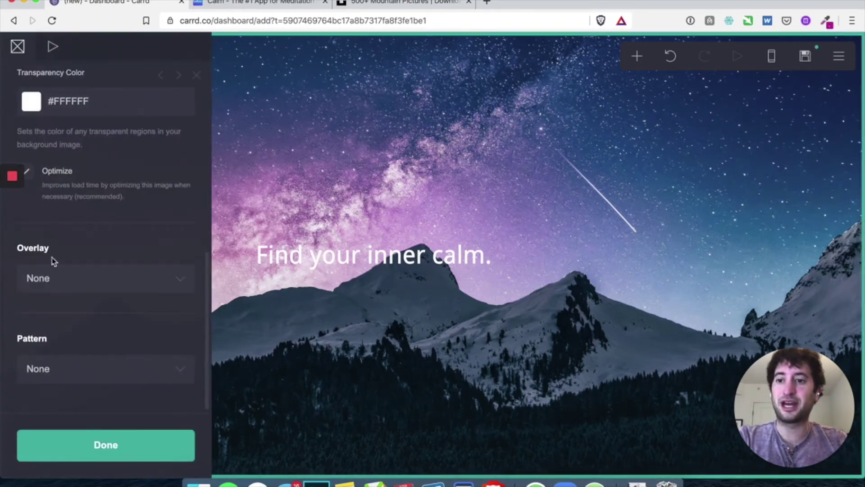
pyautogui.click(71, 284)
pyautogui.click(70, 293)
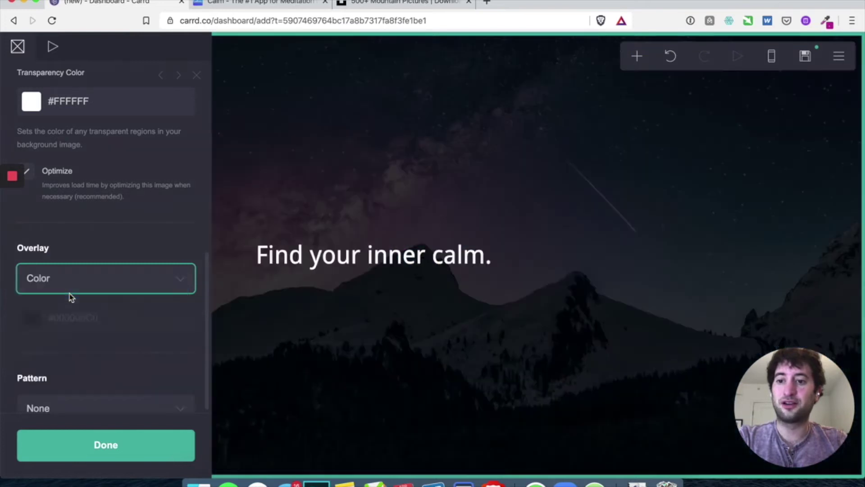
# - Set the overlay to semi-transparent black #000000A3 and close the background settings
pyautogui.scroll(-2, 69, 293)
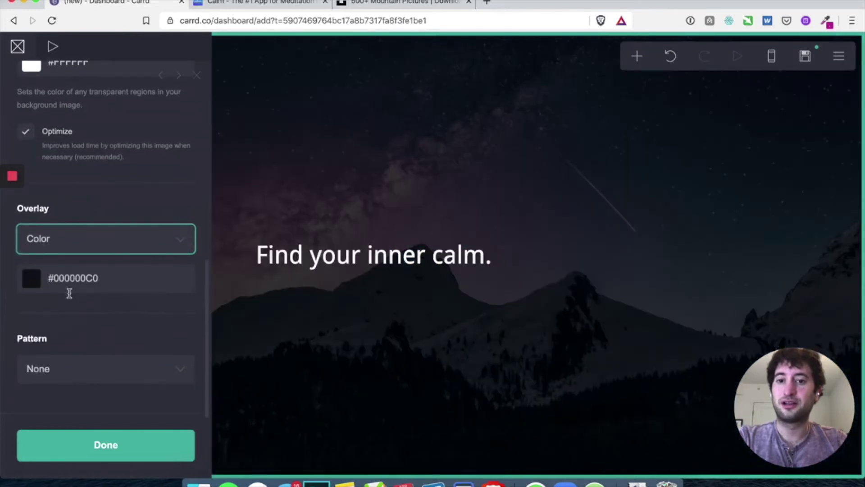
pyautogui.click(35, 279)
pyautogui.scroll(-8, 136, 289)
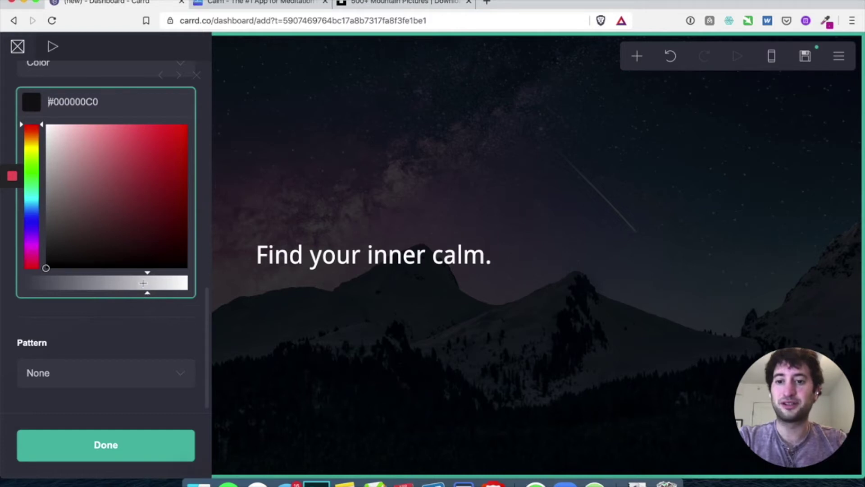
pyautogui.moveTo(143, 283); pyautogui.dragTo(124, 276)
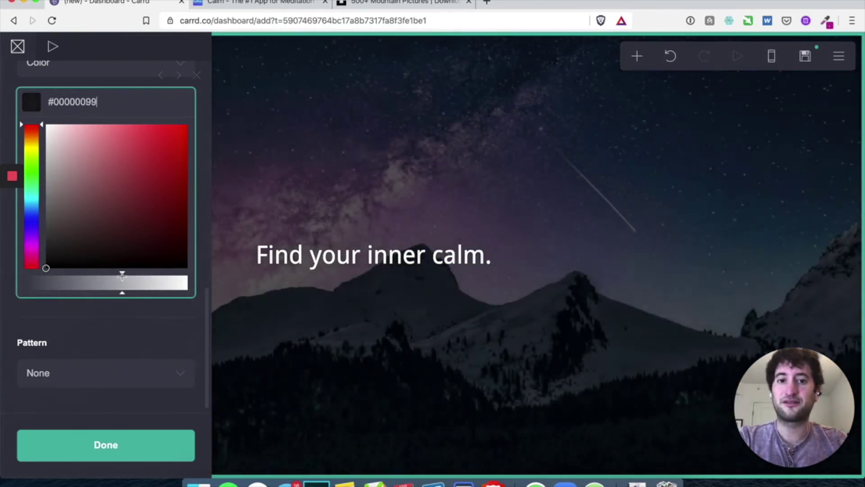
pyautogui.moveTo(122, 275); pyautogui.dragTo(129, 275)
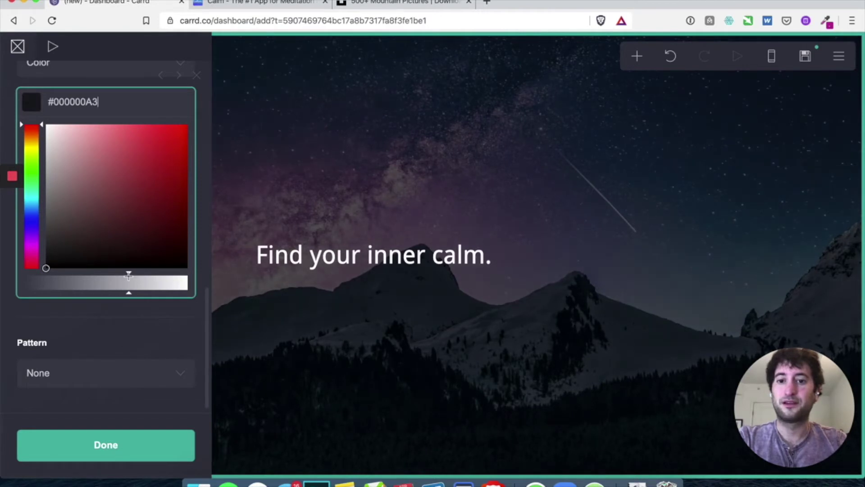
pyautogui.click(113, 458)
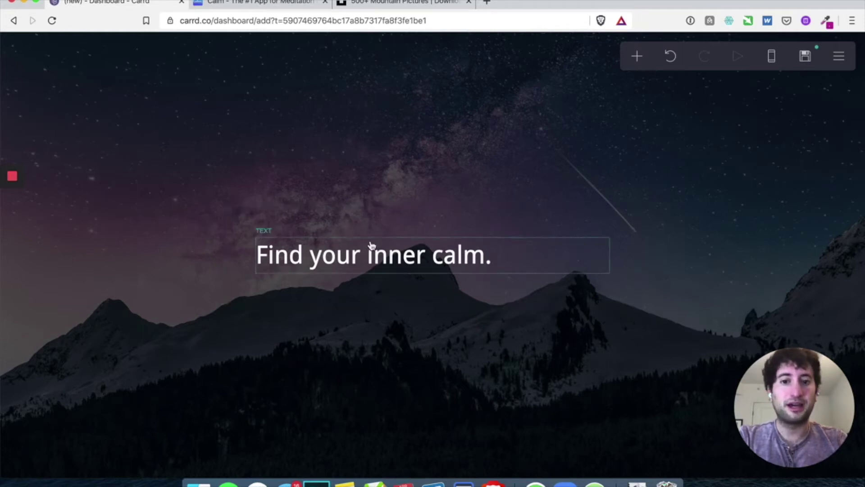
# - Duplicate the heading and select the duplicate's wording
pyautogui.click(367, 258)
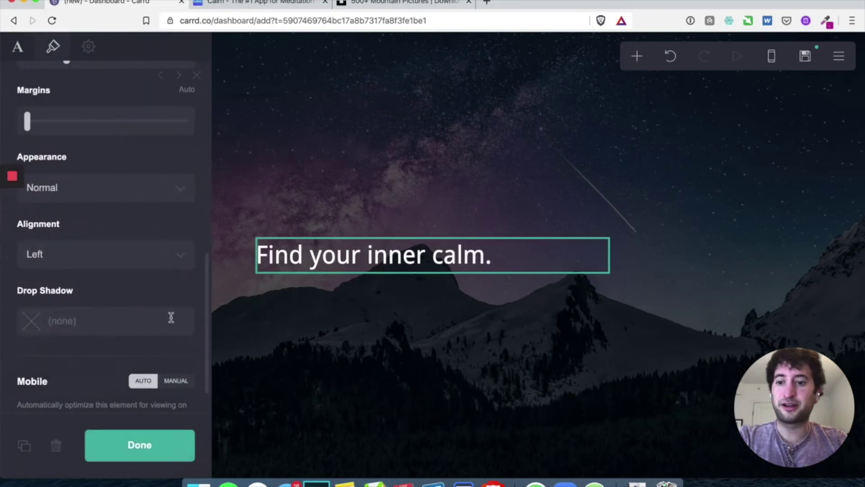
pyautogui.scroll(-2, 131, 356)
pyautogui.click(23, 447)
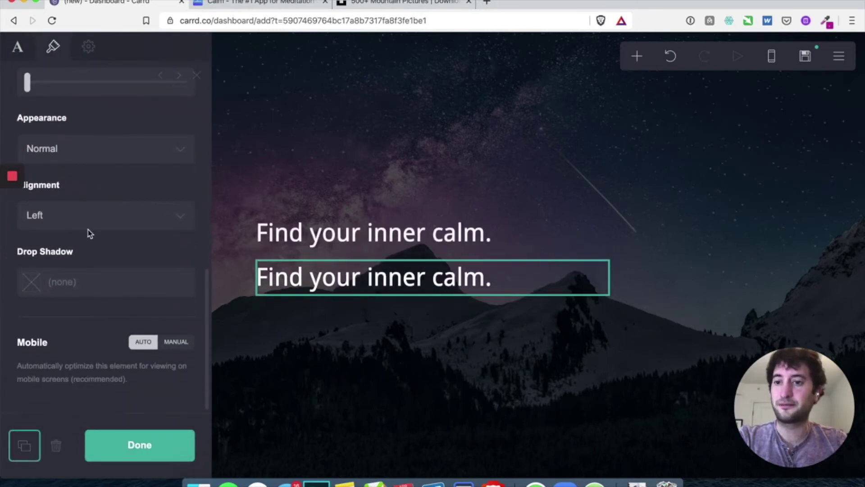
pyautogui.scroll(5, 87, 231)
pyautogui.click(25, 49)
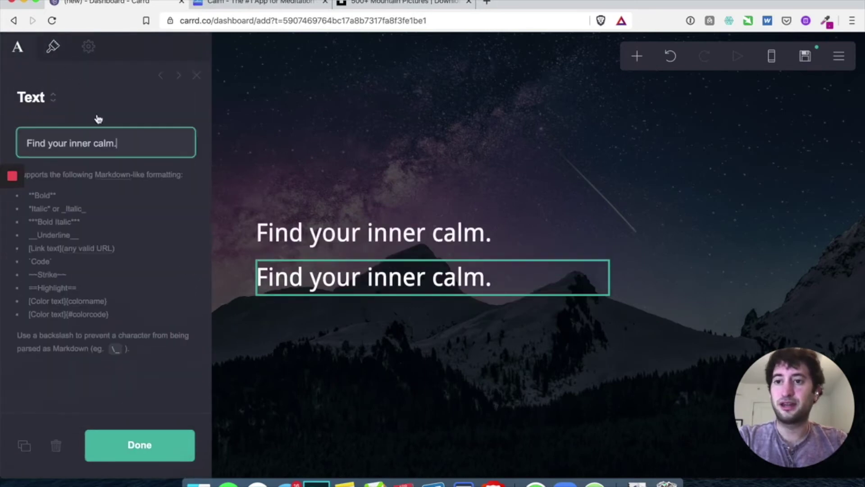
pyautogui.moveTo(27, 143); pyautogui.dragTo(120, 126)
# - Replace the duplicate's text with the calm.com tagline 'Sleep more. Stress less. Live better.'
pyautogui.click(236, 4)
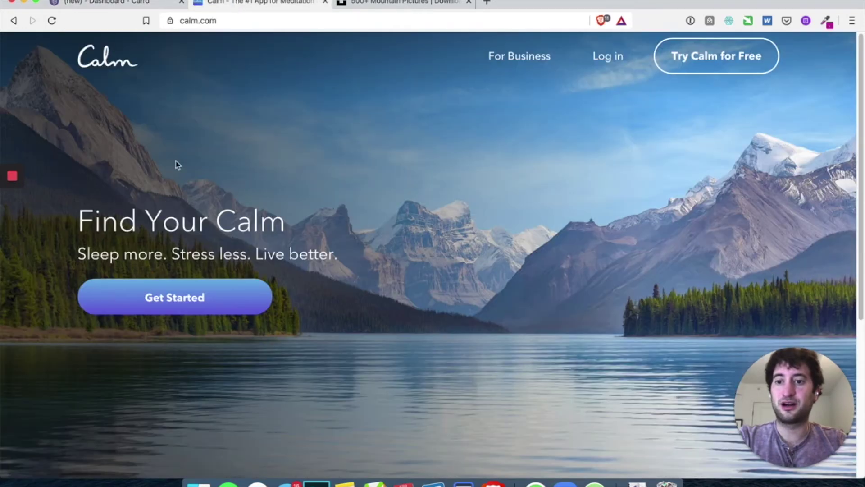
pyautogui.tripleClick(156, 253)
pyautogui.hotkey('ctrl', 'c')
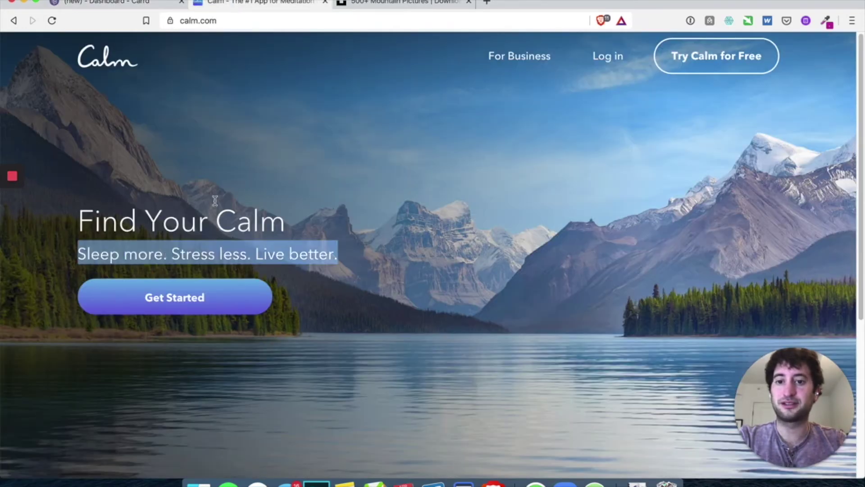
pyautogui.click(96, 3)
pyautogui.click(73, 141)
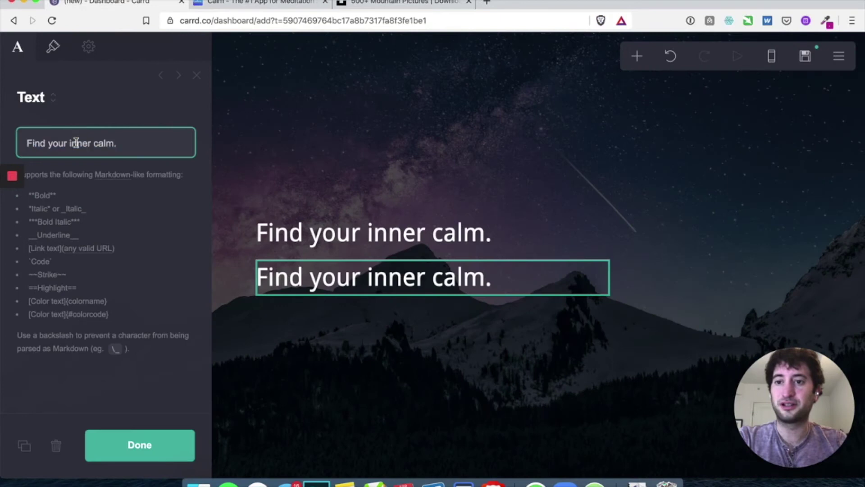
pyautogui.hotkey('ctrl', 'a')
pyautogui.hotkey('ctrl', 'v')
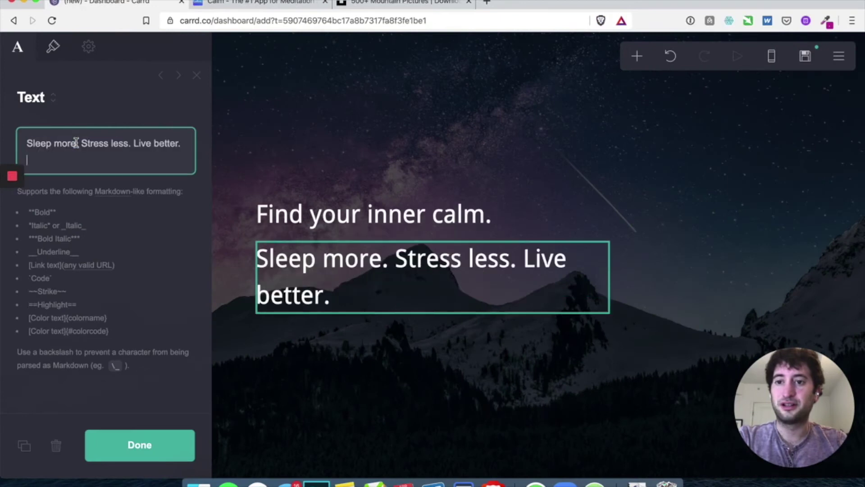
# - Reduce the subtitle's text size and close its settings
pyautogui.click(57, 55)
pyautogui.scroll(-3, 122, 243)
pyautogui.moveTo(73, 241); pyautogui.dragTo(52, 244)
pyautogui.scroll(-5, 108, 356)
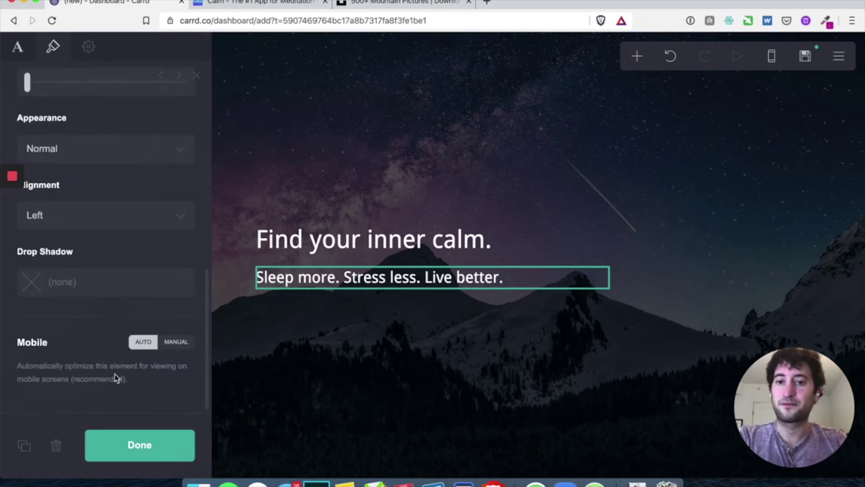
pyautogui.click(125, 450)
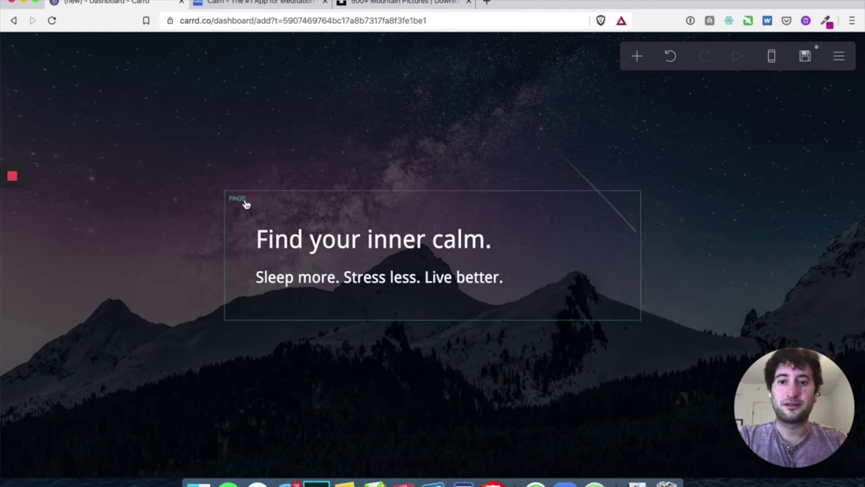
# - Widen the page container from 40 to 62, then further to 73
pyautogui.moveTo(13, 205)
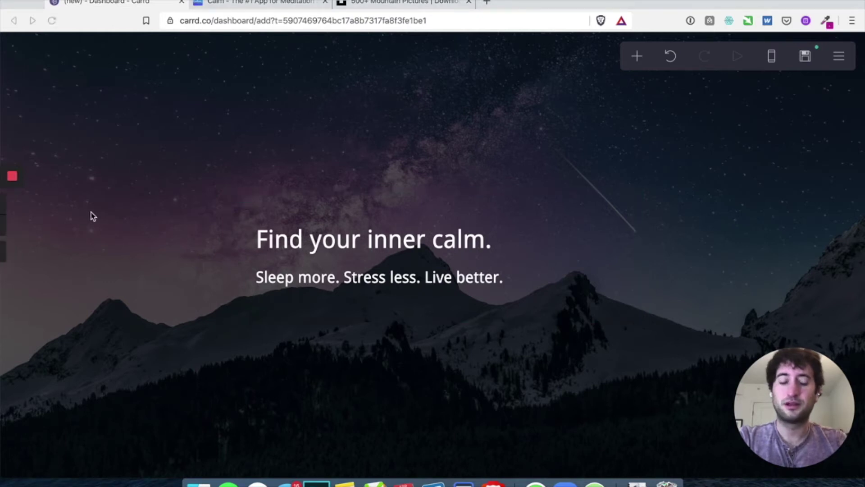
pyautogui.click(240, 207)
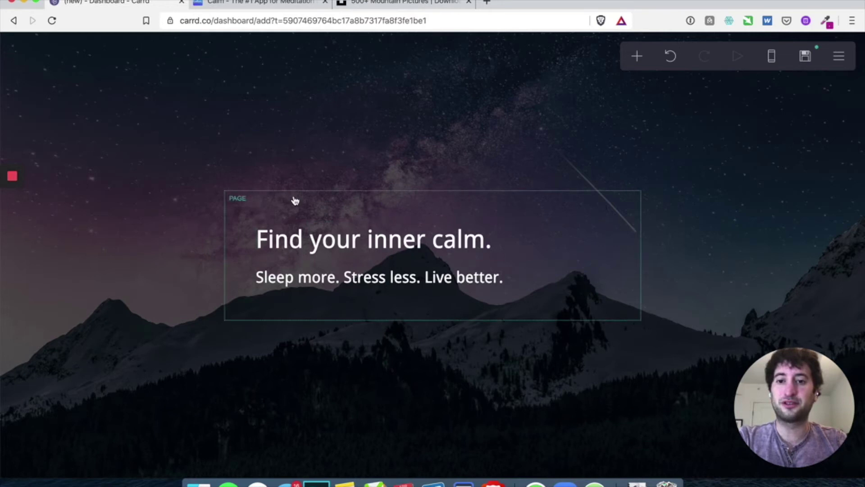
pyautogui.click(293, 199)
pyautogui.moveTo(69, 240); pyautogui.dragTo(117, 235)
pyautogui.click(106, 440)
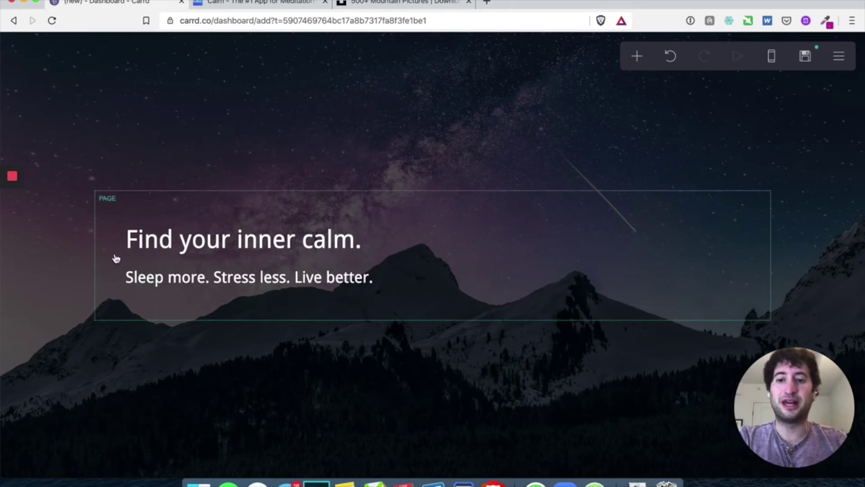
pyautogui.click(139, 197)
pyautogui.moveTo(115, 239); pyautogui.dragTo(131, 240)
pyautogui.click(124, 460)
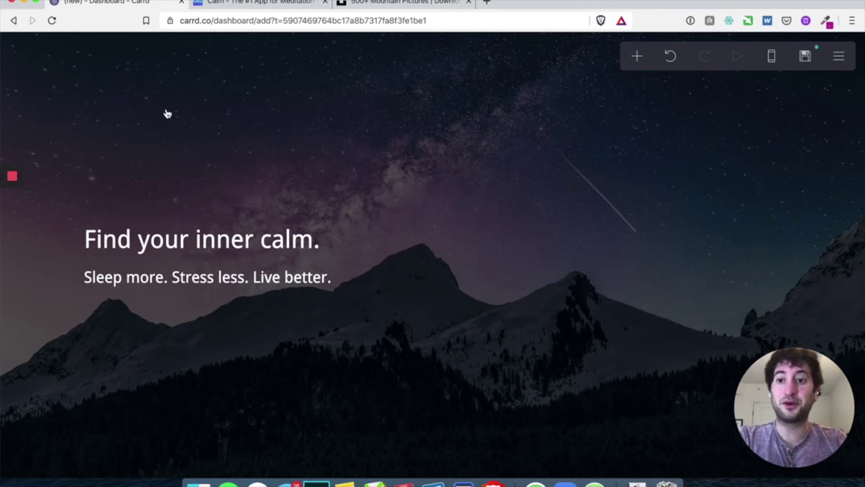
# - Insert a new Image element from the Add element menu
pyautogui.click(638, 63)
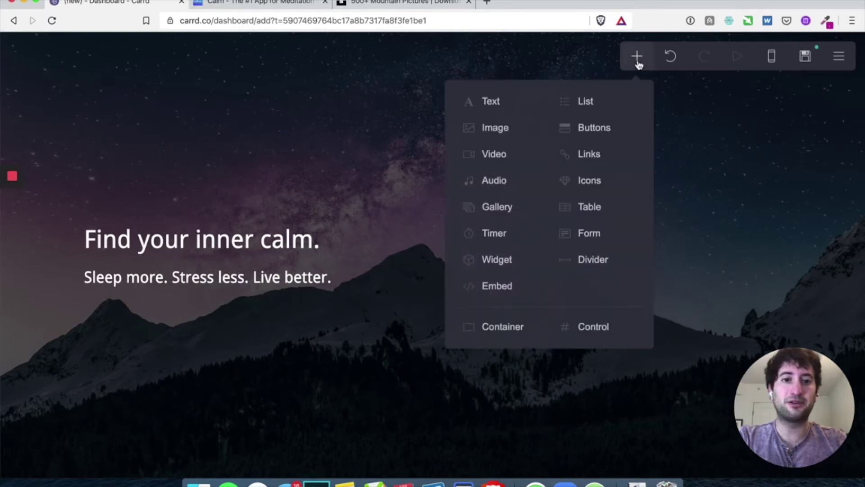
pyautogui.click(512, 135)
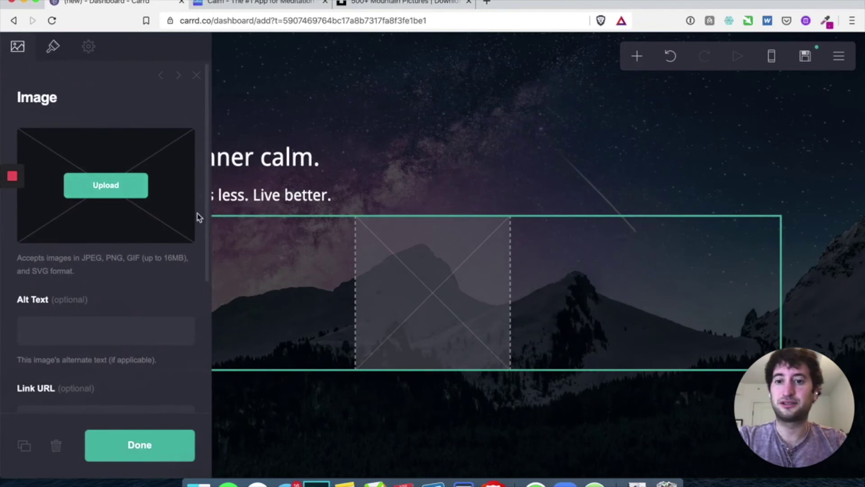
# - Save the Calm logo image from calm.com to disk as calm-logo.png
pyautogui.click(239, 5)
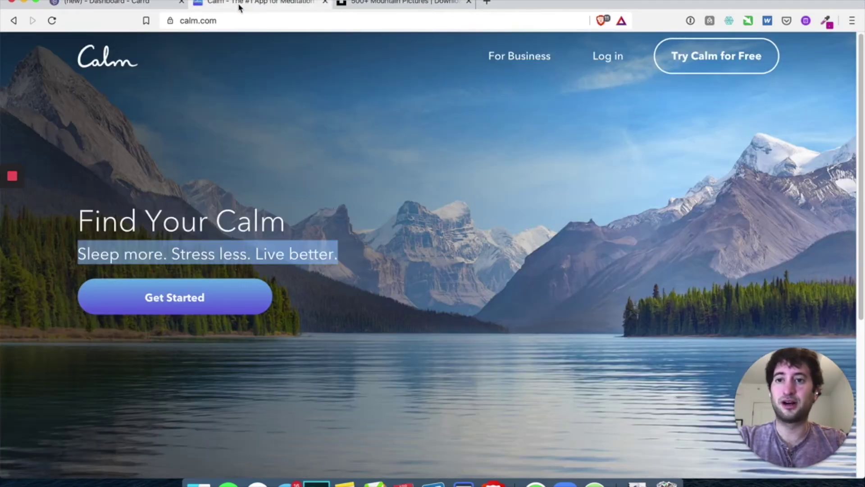
pyautogui.rightClick(106, 64)
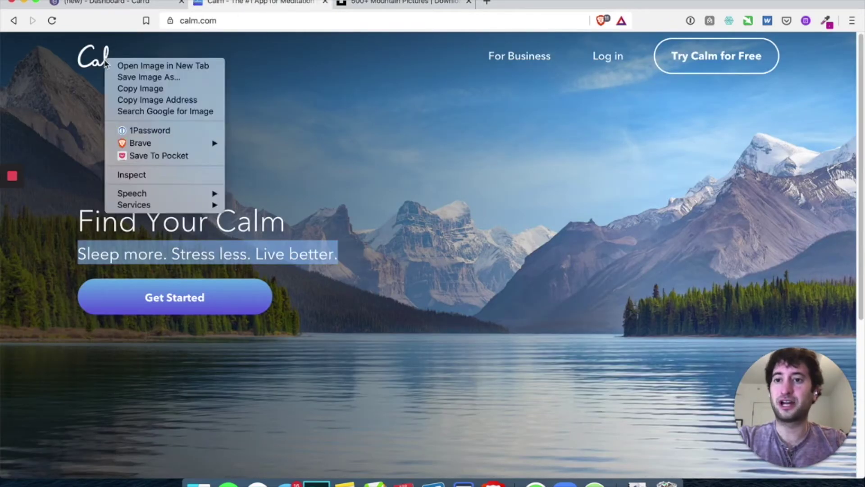
pyautogui.click(93, 85)
pyautogui.click(117, 108)
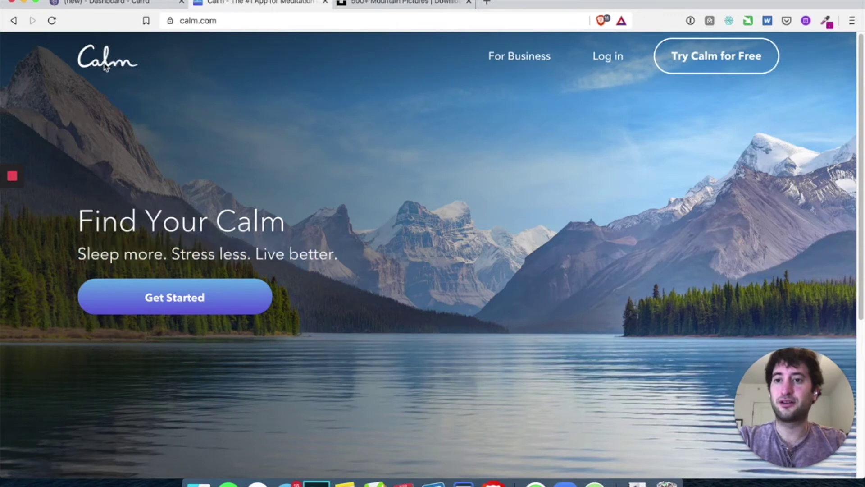
pyautogui.rightClick(105, 67)
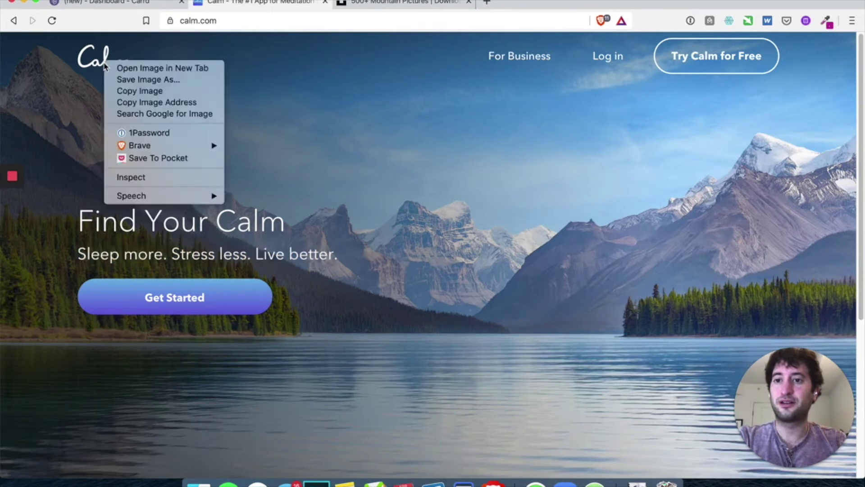
pyautogui.click(143, 81)
pyautogui.press('Return')
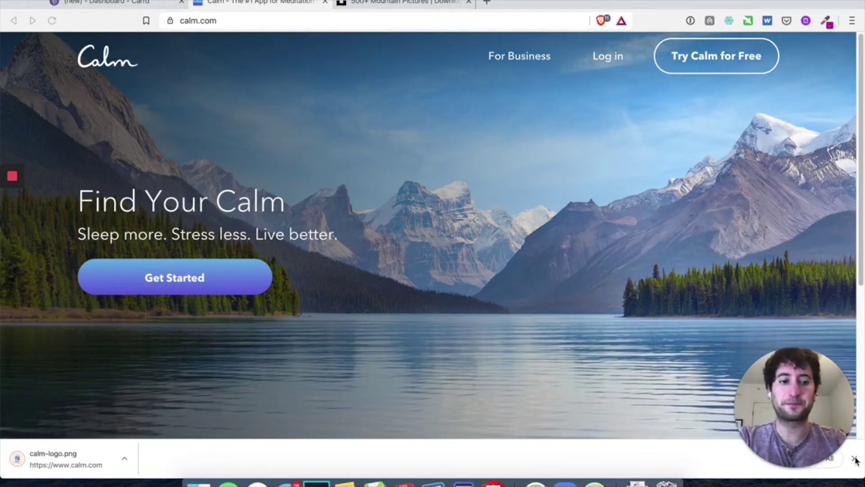
# - Upload calm-logo.png from recent downloads into the empty Carrd image element
pyautogui.click(121, 2)
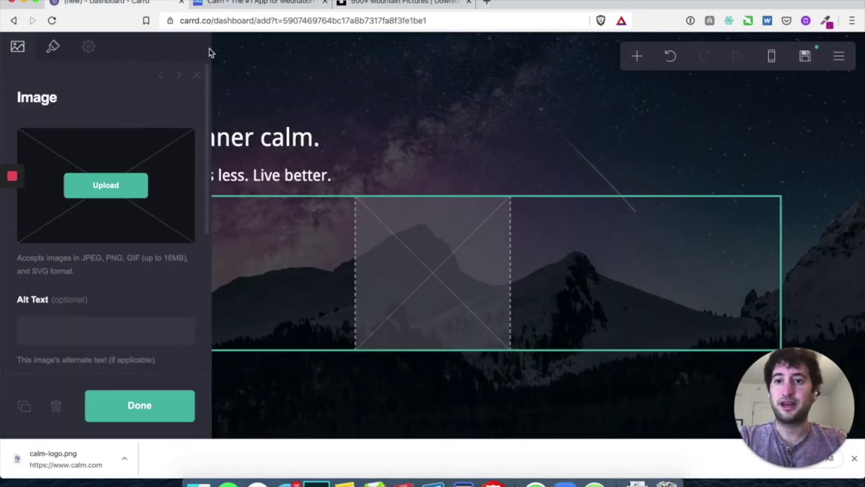
pyautogui.click(632, 471)
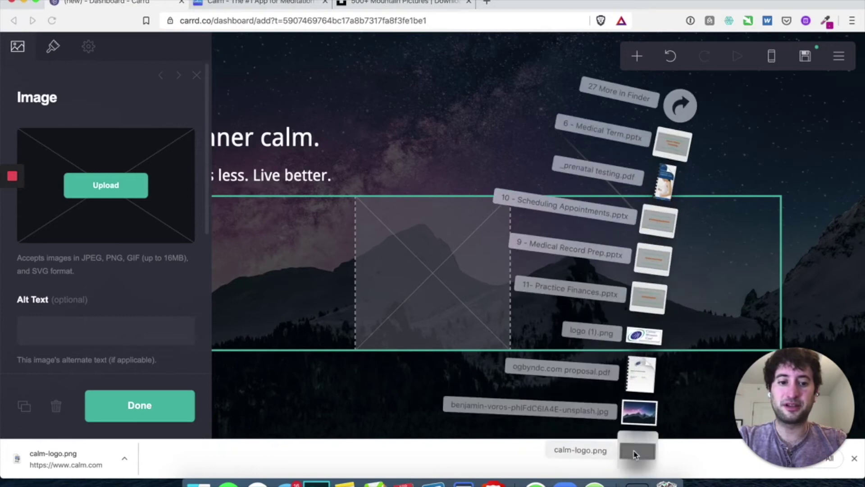
pyautogui.moveTo(637, 451); pyautogui.dragTo(102, 186)
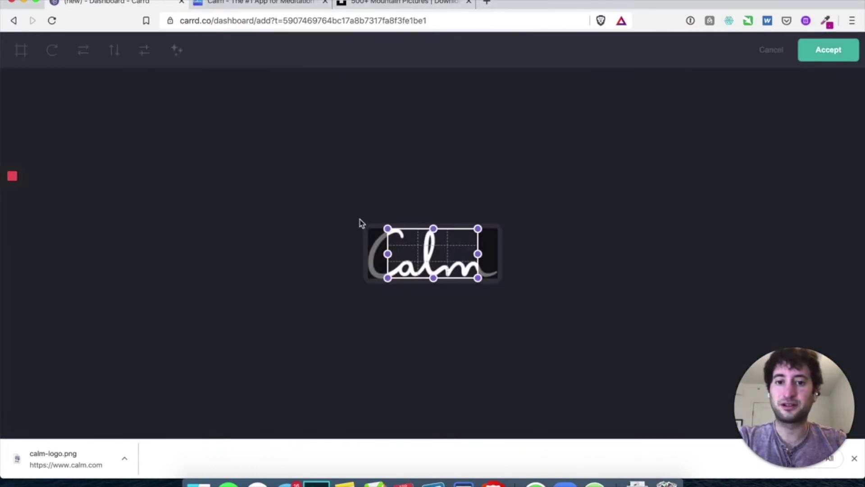
# - Widen the crop to cover the whole Calm logo, accept it, and open its appearance settings
pyautogui.moveTo(388, 254); pyautogui.dragTo(322, 257)
pyautogui.moveTo(479, 253); pyautogui.dragTo(507, 251)
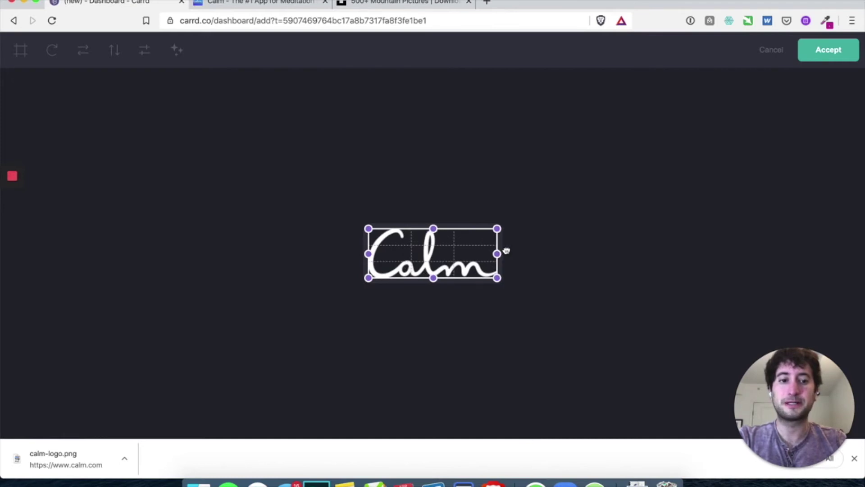
pyautogui.click(828, 58)
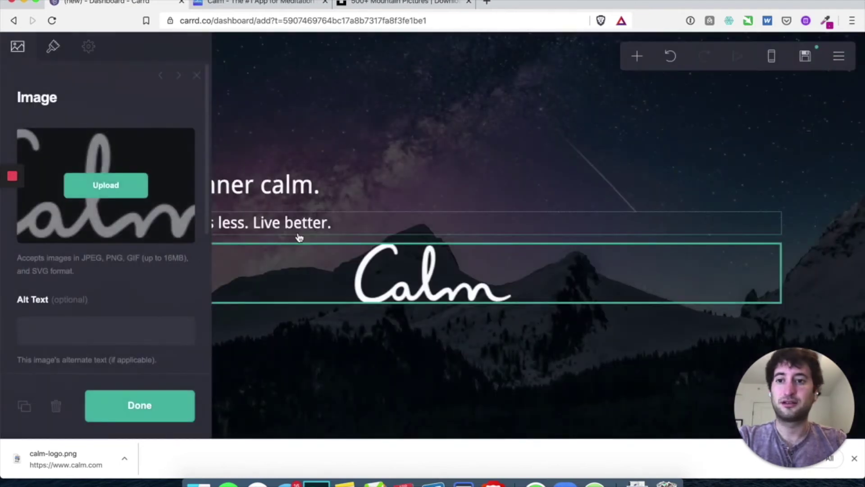
pyautogui.scroll(-5, 128, 286)
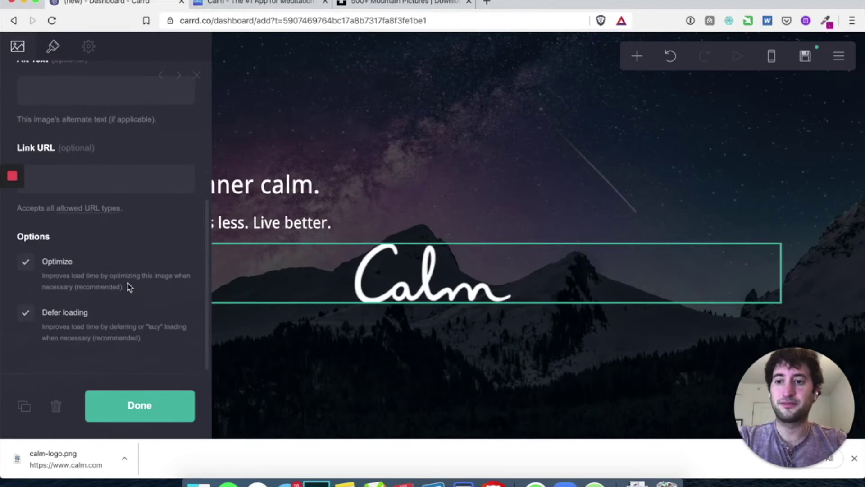
pyautogui.scroll(5, 127, 286)
pyautogui.click(53, 49)
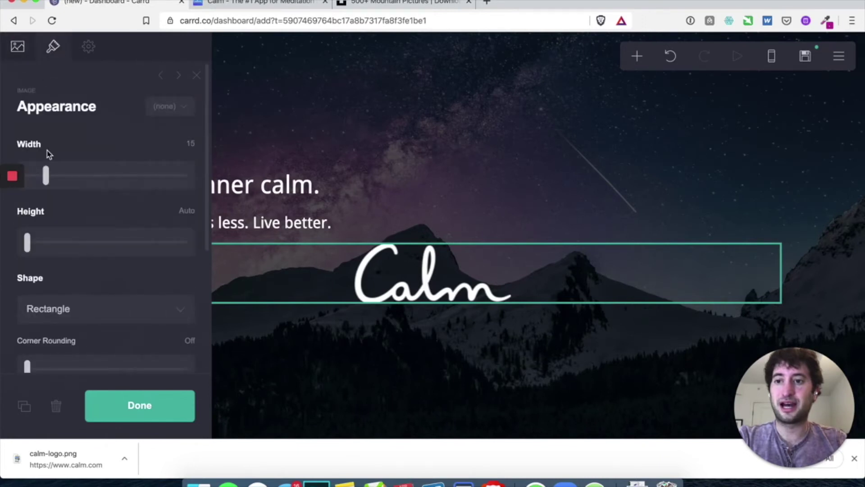
# - Set the Calm logo's width to 8.125, then close the logo settings
pyautogui.moveTo(46, 176); pyautogui.dragTo(34, 178)
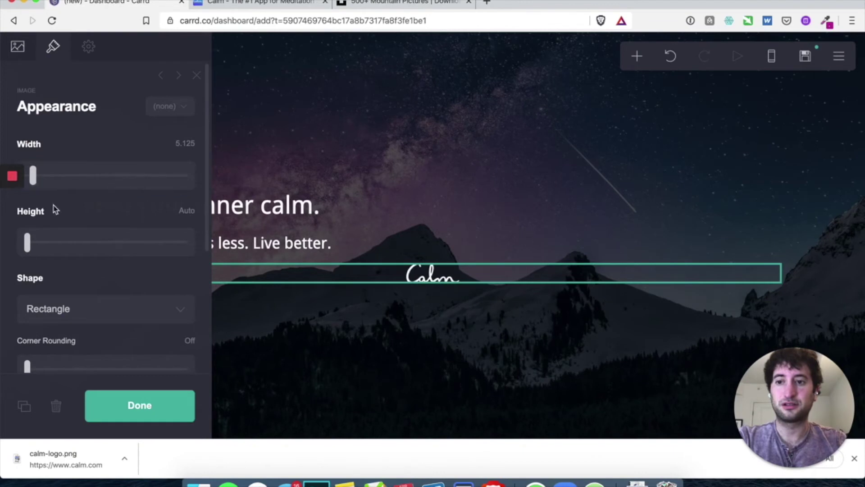
pyautogui.scroll(-3, 78, 266)
pyautogui.scroll(-3, 120, 332)
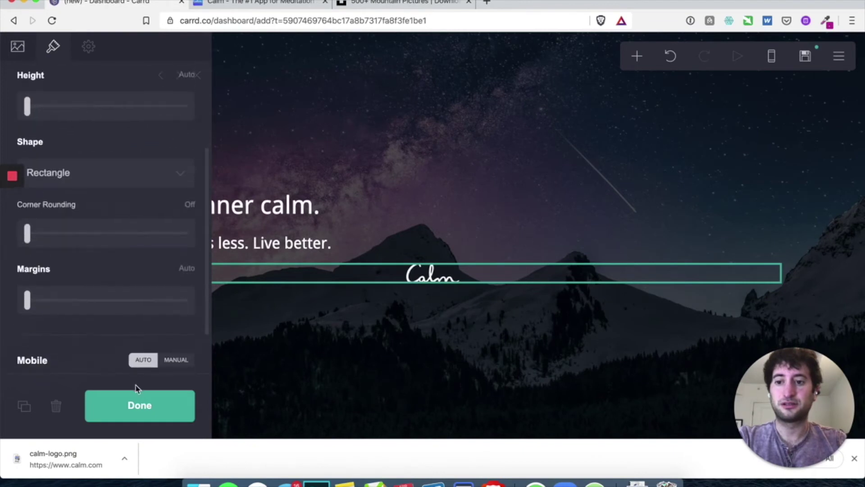
pyautogui.scroll(6, 110, 285)
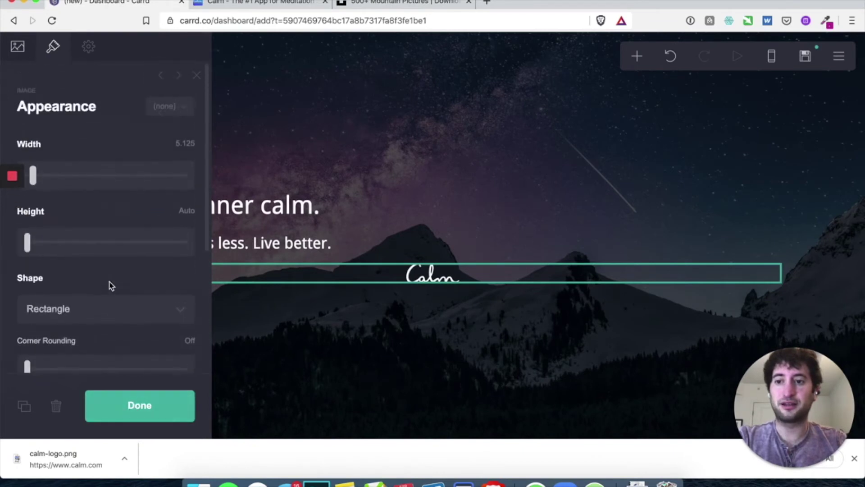
pyautogui.scroll(-8, 110, 286)
pyautogui.scroll(5, 109, 286)
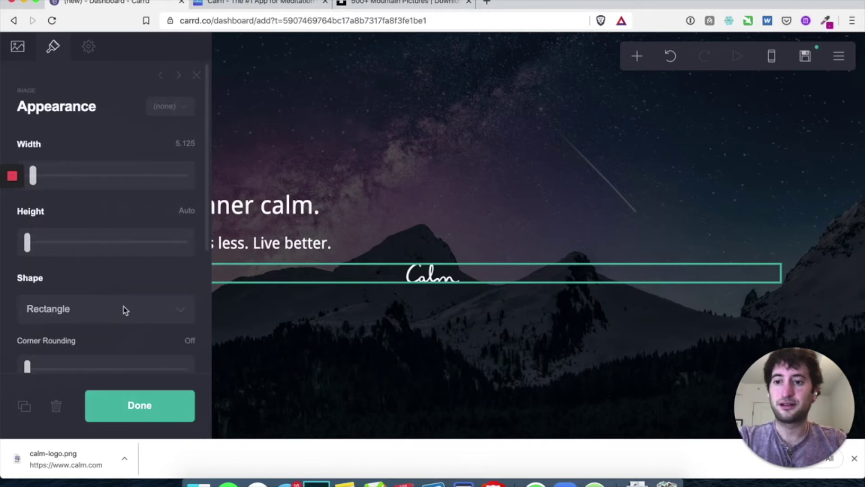
pyautogui.click(39, 180)
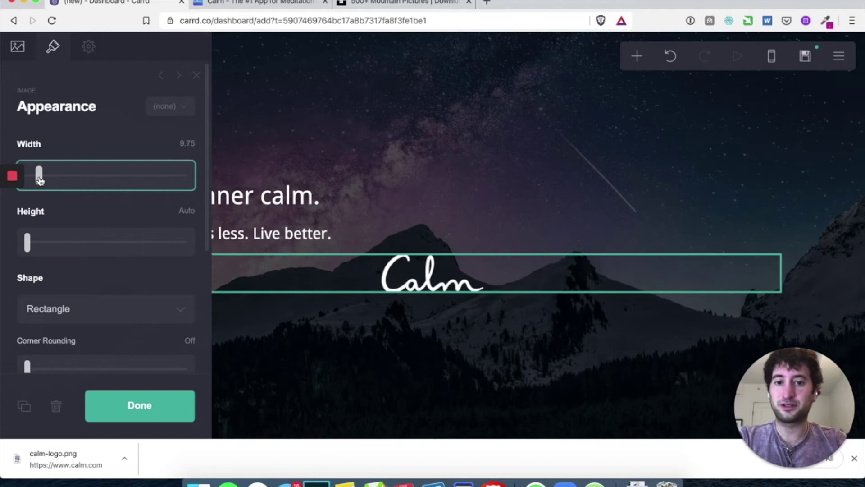
pyautogui.moveTo(12, 203)
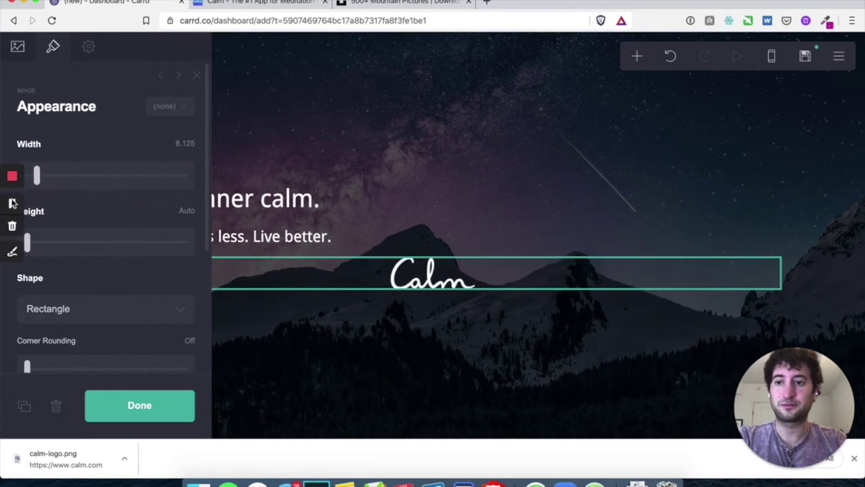
pyautogui.scroll(-5, 13, 203)
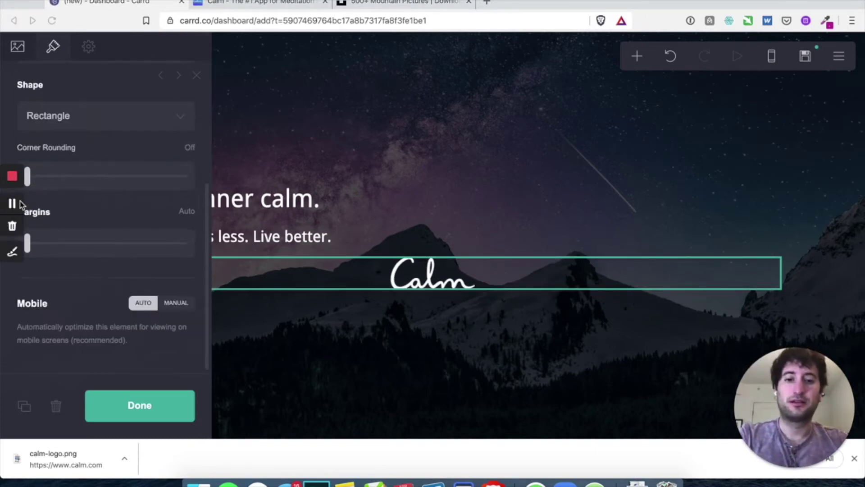
pyautogui.click(146, 409)
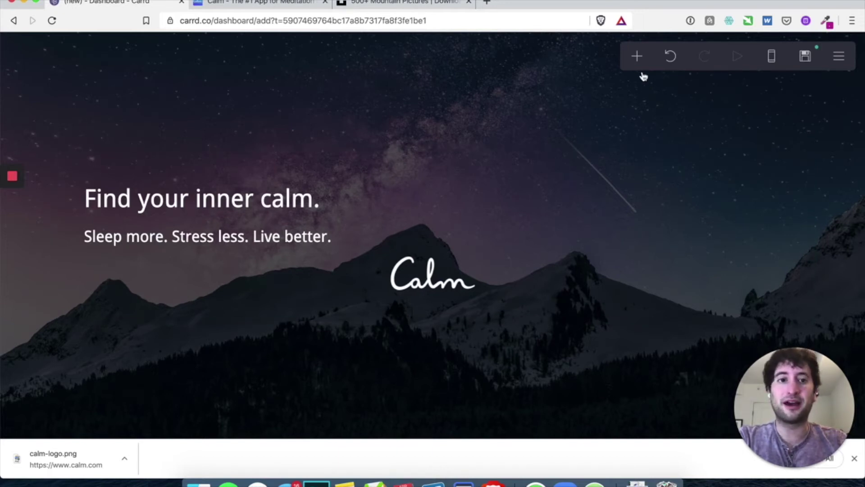
# - Bring up Carrd's add-element menu from the top toolbar
pyautogui.click(636, 56)
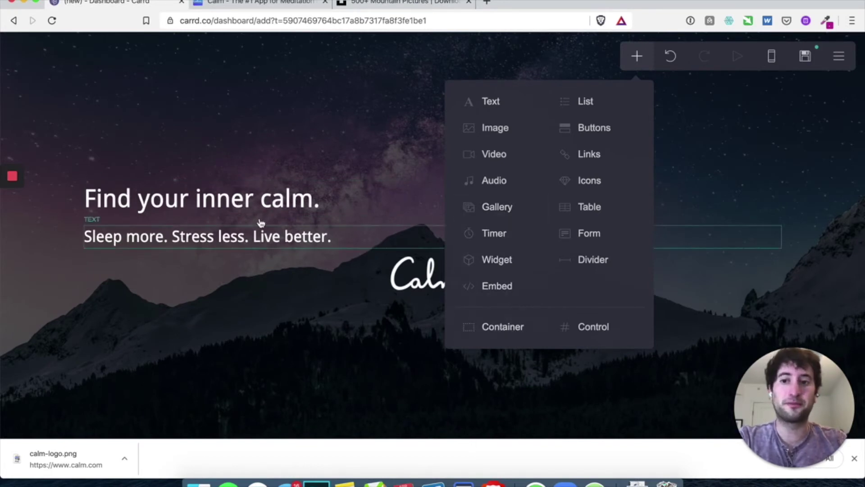
# - Add a container and move the subtitle and heading into it
pyautogui.click(484, 330)
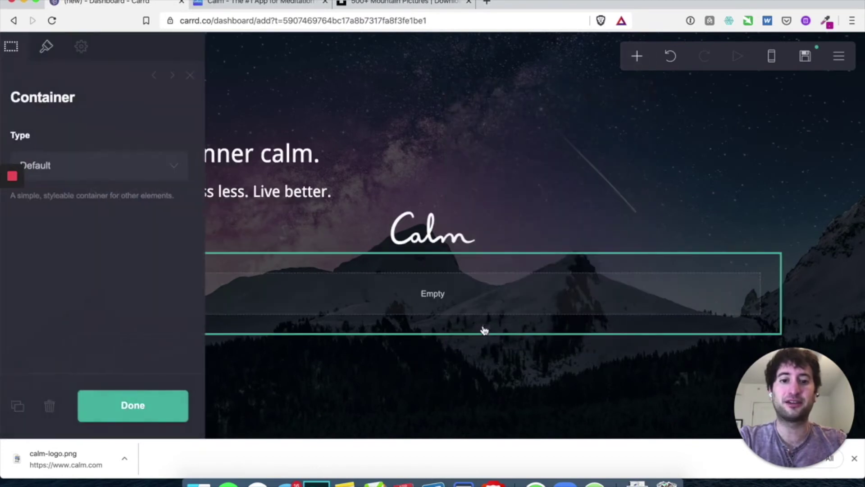
pyautogui.click(151, 406)
pyautogui.moveTo(164, 195); pyautogui.dragTo(181, 279)
pyautogui.moveTo(172, 173); pyautogui.dragTo(178, 273)
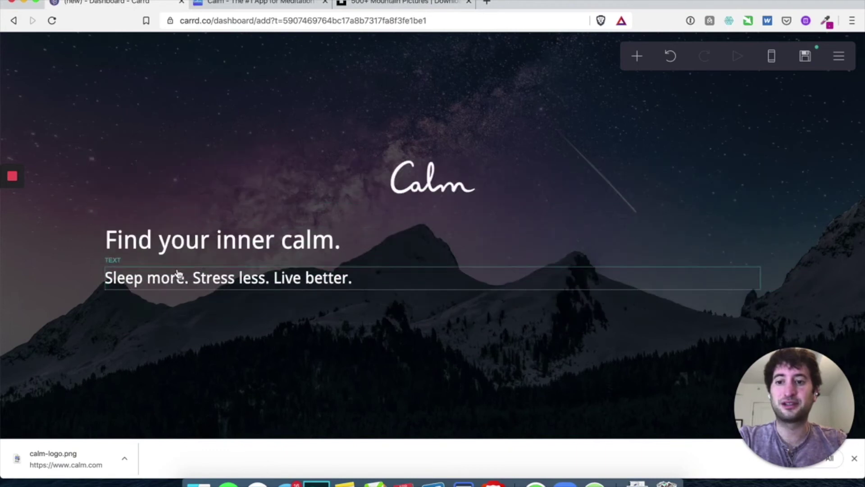
pyautogui.click(95, 217)
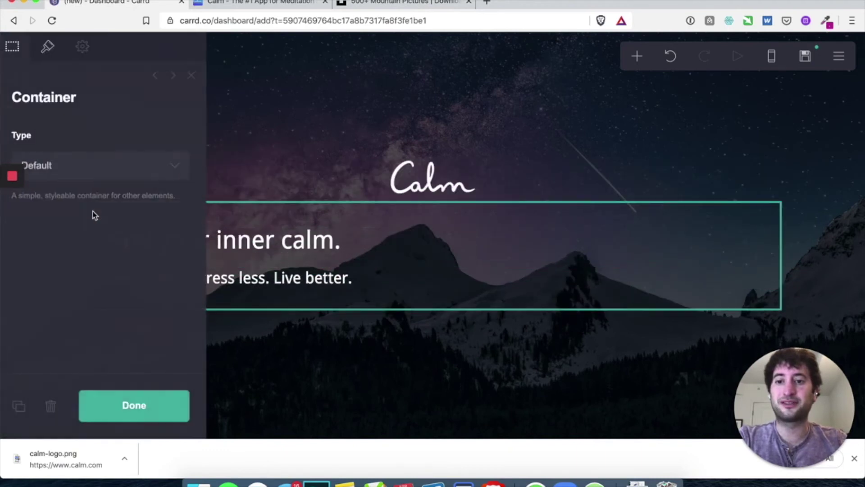
pyautogui.click(146, 411)
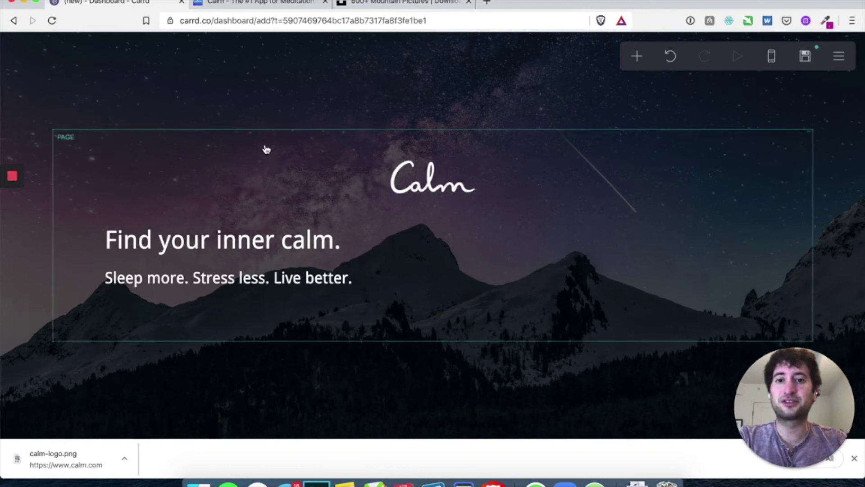
# - Add a second container holding the Calm logo and move it above the heading
pyautogui.click(640, 58)
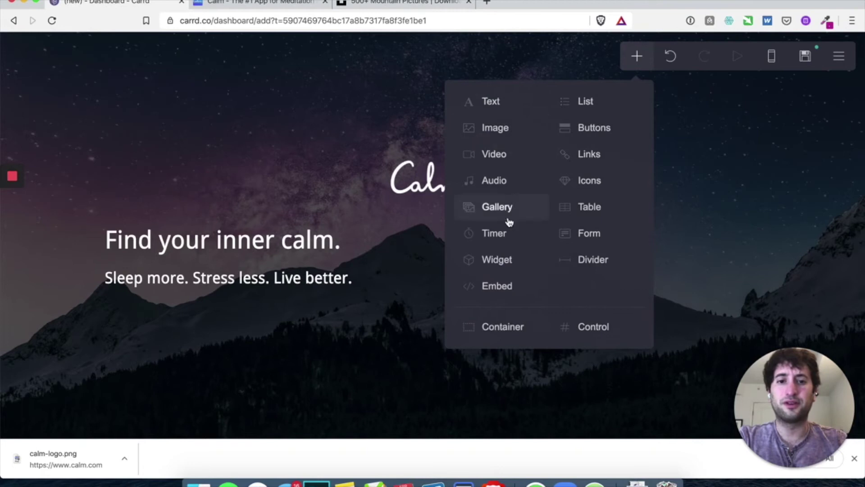
pyautogui.click(490, 325)
pyautogui.click(166, 406)
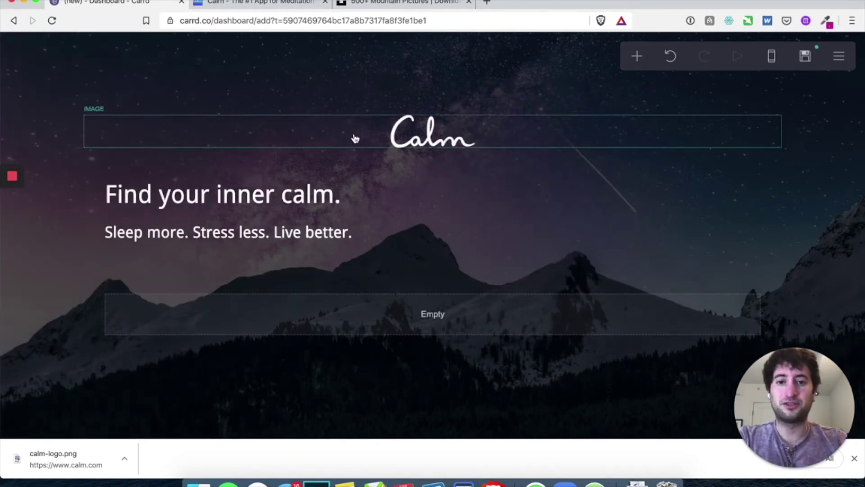
pyautogui.moveTo(408, 155); pyautogui.dragTo(394, 315)
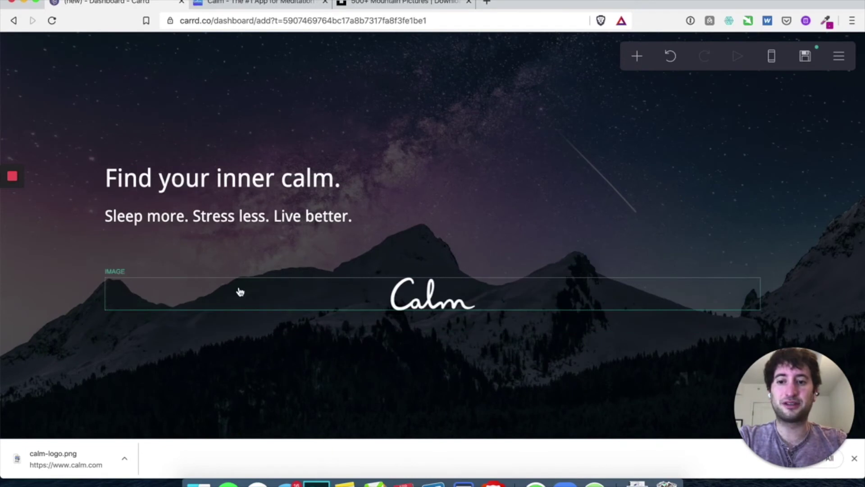
pyautogui.moveTo(100, 298); pyautogui.dragTo(114, 177)
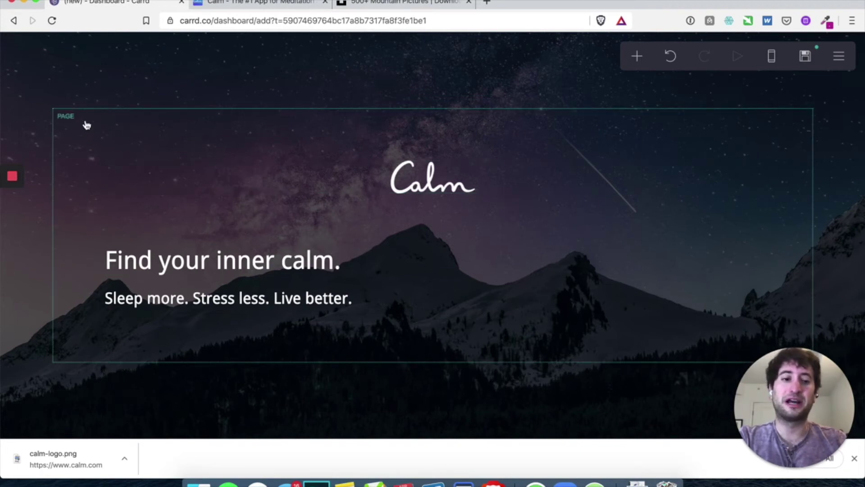
# - Set the page's contents alignment to Left
pyautogui.click(89, 123)
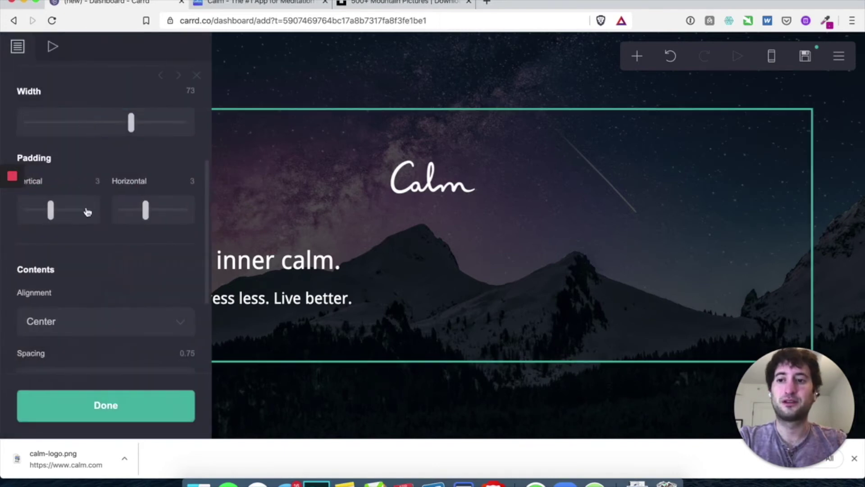
pyautogui.scroll(5, 83, 256)
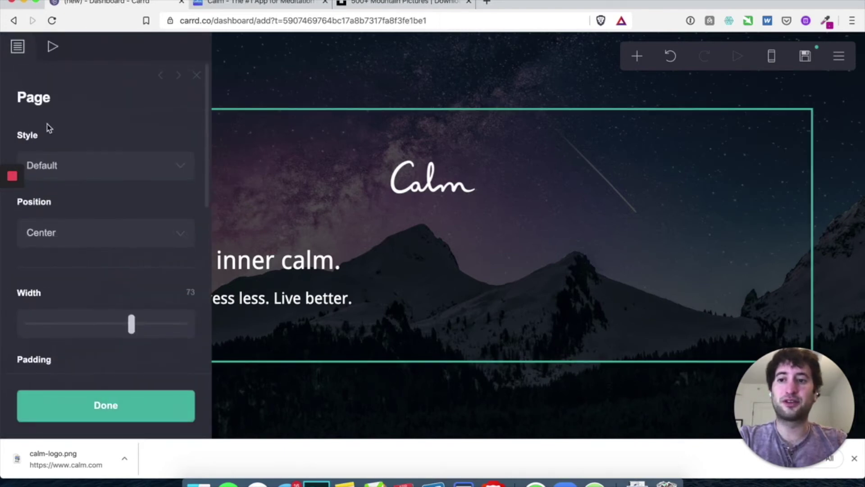
pyautogui.scroll(-5, 69, 172)
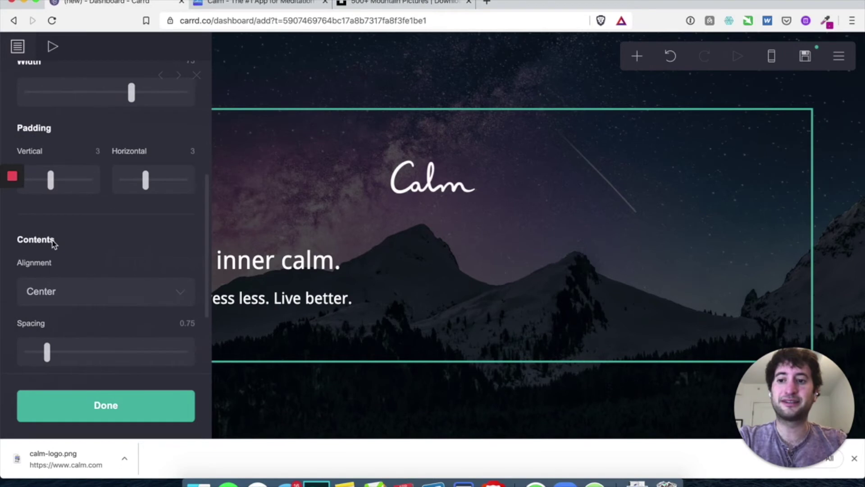
pyautogui.scroll(-2, 45, 247)
pyautogui.click(90, 266)
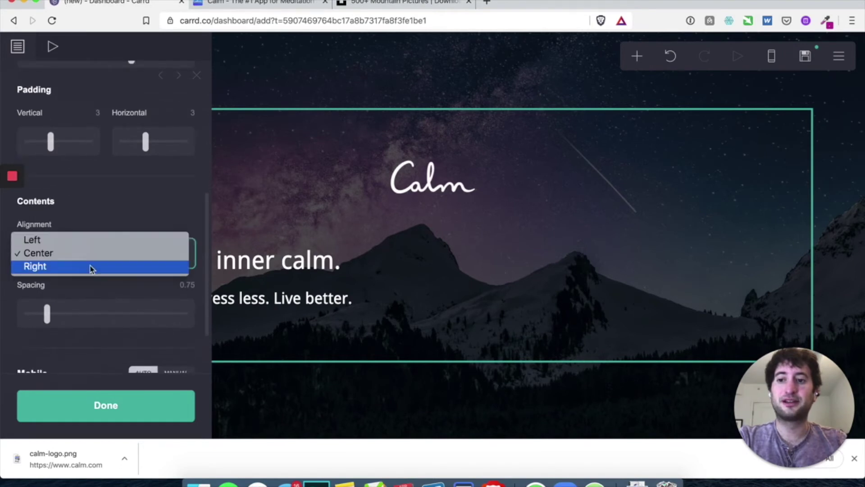
pyautogui.click(90, 240)
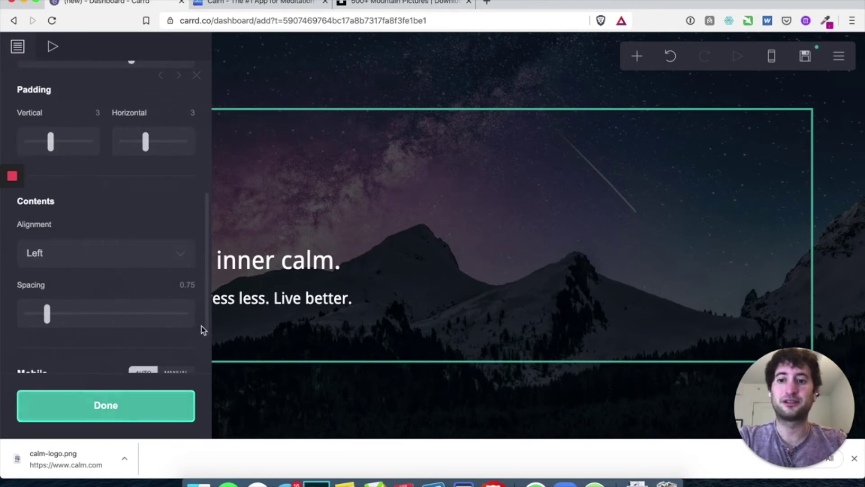
pyautogui.click(166, 406)
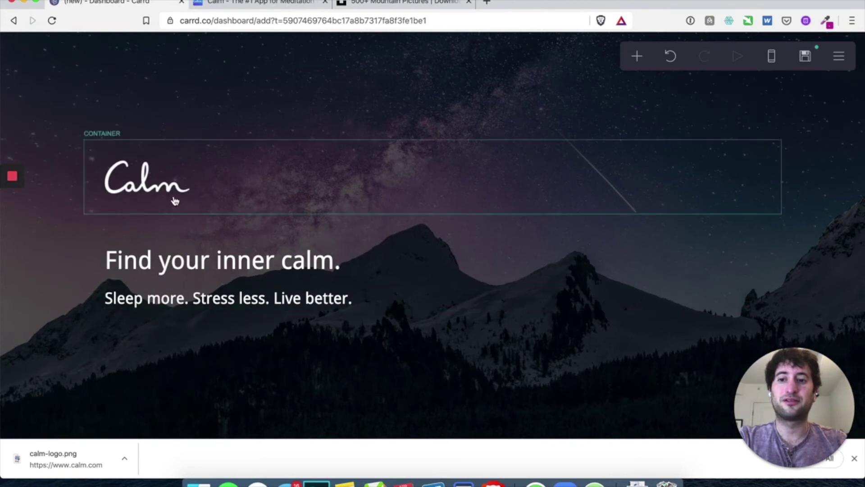
# - Shrink the Calm logo to width 5.75
pyautogui.click(159, 180)
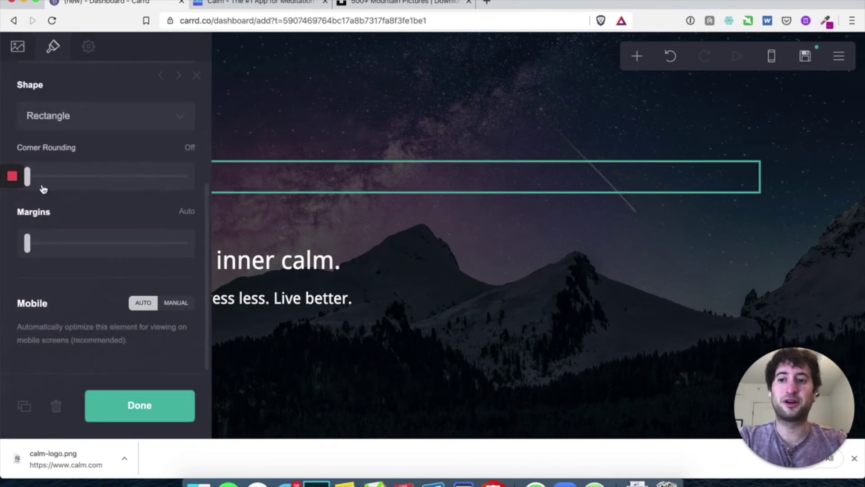
pyautogui.scroll(5, 41, 188)
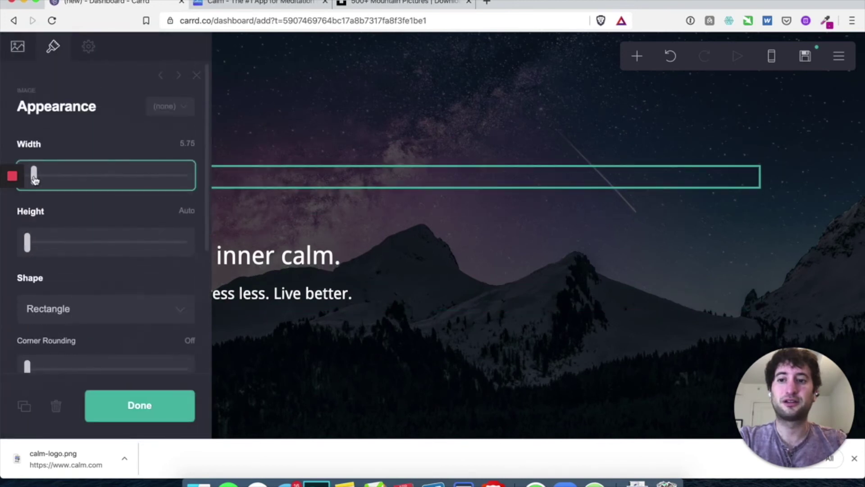
pyautogui.click(148, 396)
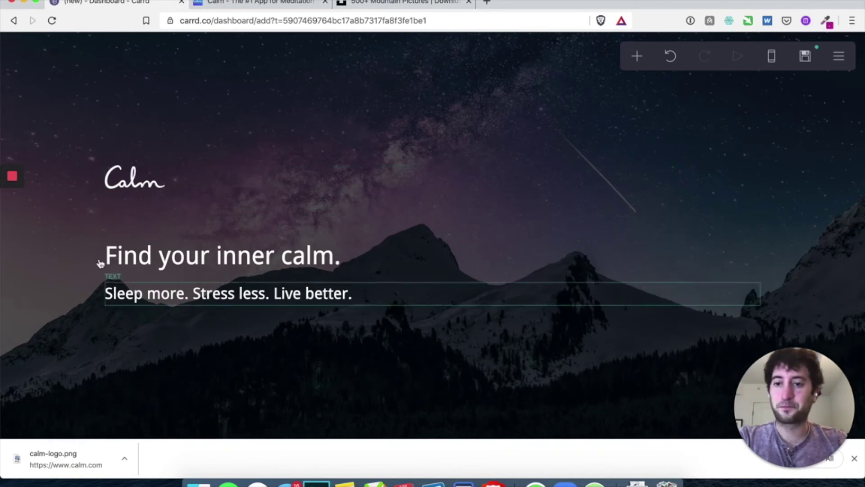
# - Add a button element to the page
pyautogui.click(637, 60)
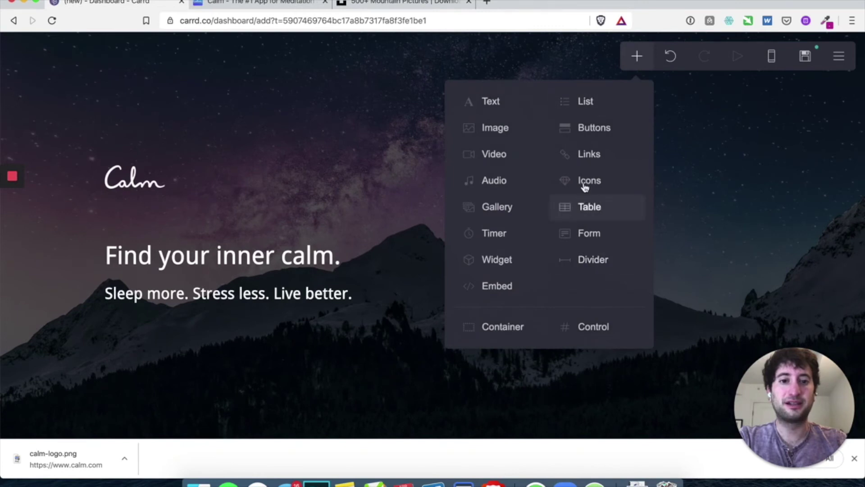
pyautogui.click(587, 139)
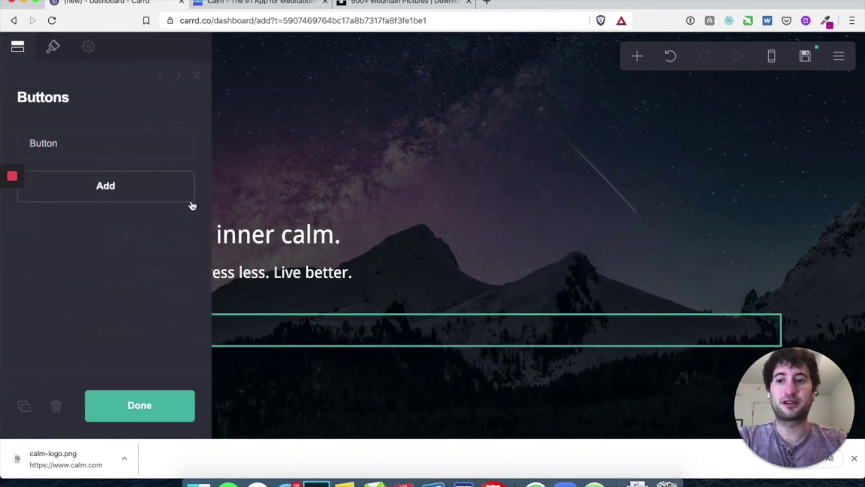
pyautogui.click(99, 148)
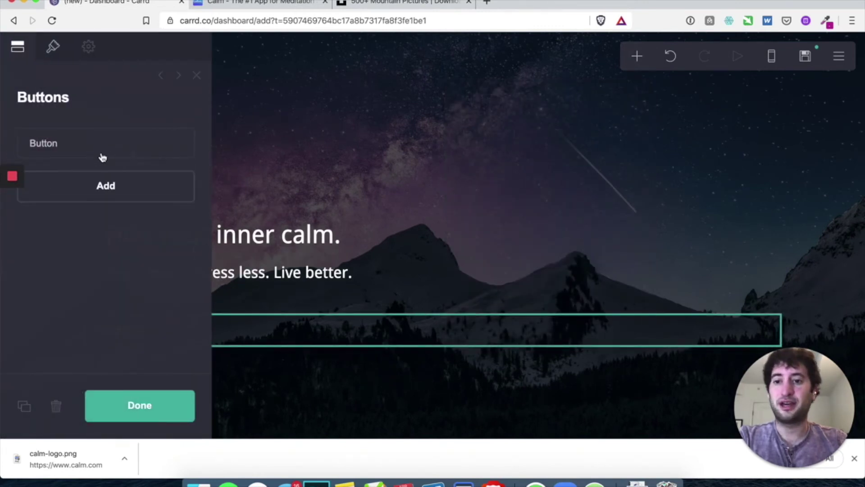
pyautogui.click(129, 414)
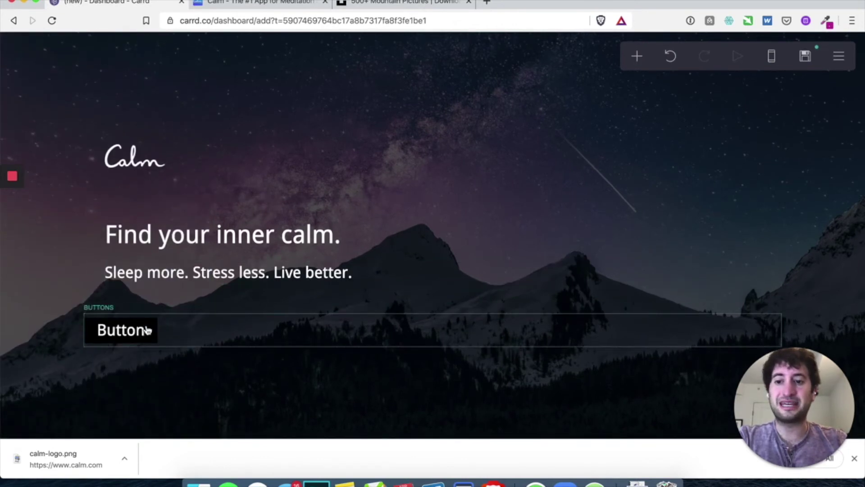
# - Place the button directly beneath the subtitle inside the text container
pyautogui.moveTo(148, 330); pyautogui.dragTo(155, 279)
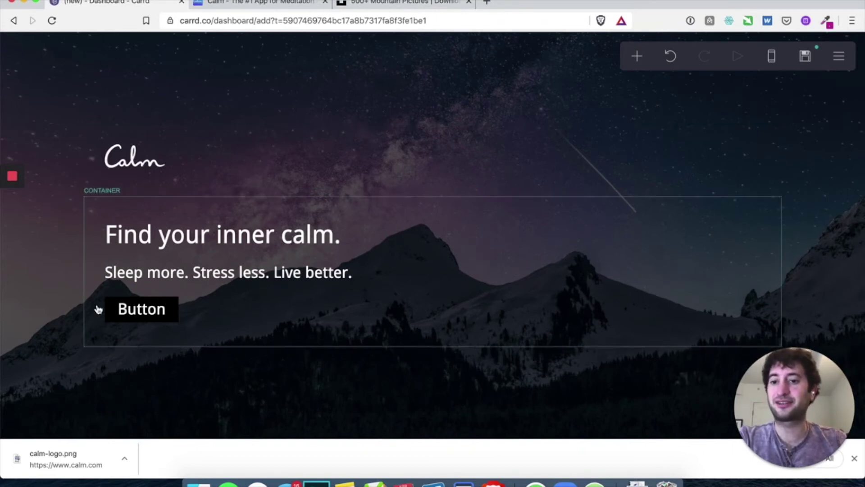
pyautogui.moveTo(108, 311); pyautogui.dragTo(147, 337)
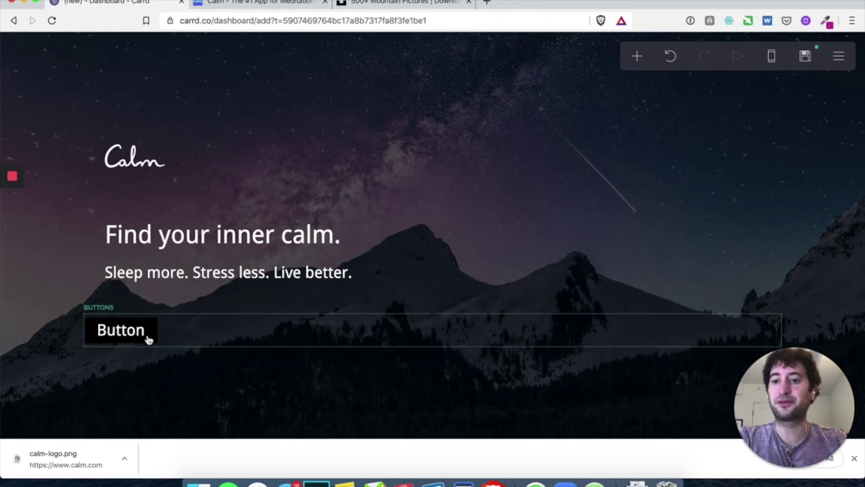
pyautogui.click(83, 284)
pyautogui.click(348, 275)
pyautogui.click(106, 405)
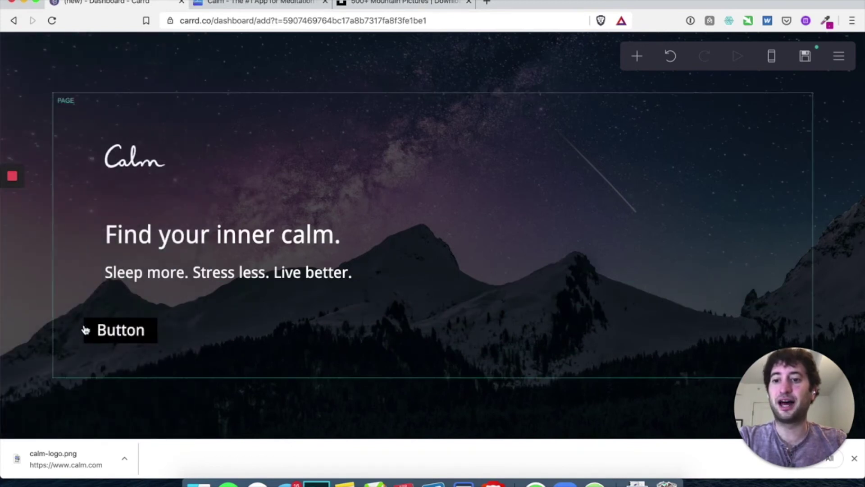
pyautogui.moveTo(112, 341); pyautogui.dragTo(143, 280)
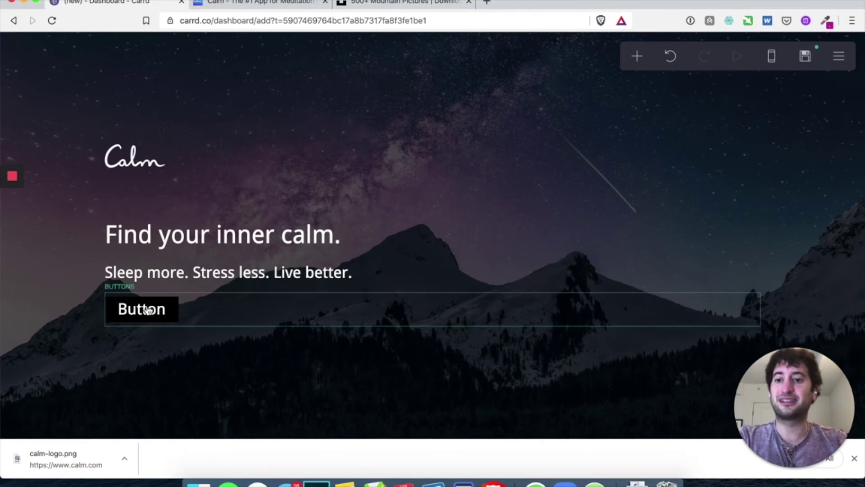
# - Set the button's background colour to light blue #4FABFF
pyautogui.click(173, 315)
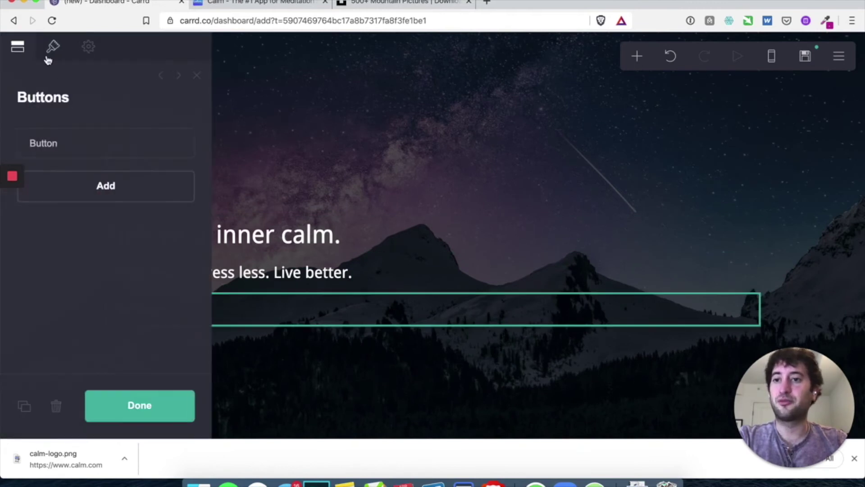
pyautogui.click(48, 49)
pyautogui.scroll(-5, 77, 135)
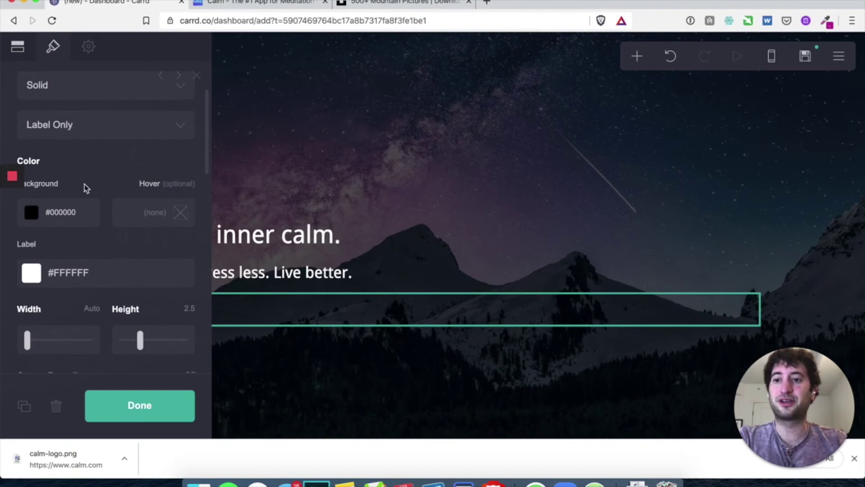
pyautogui.click(32, 176)
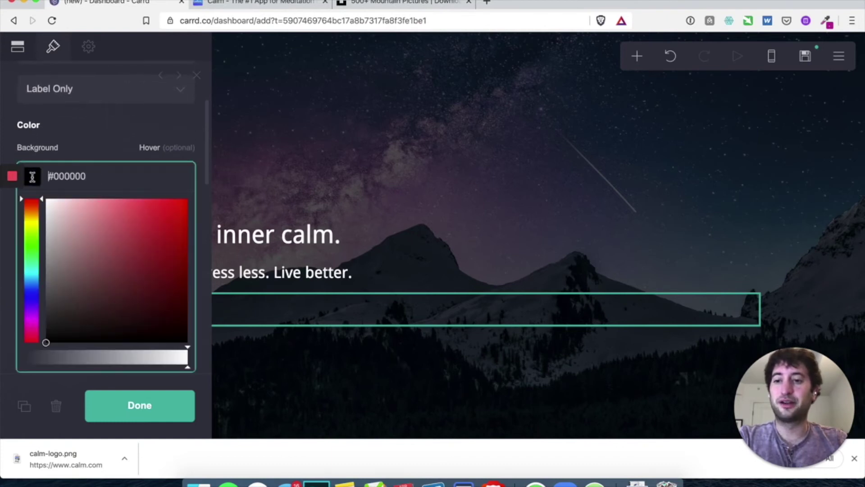
pyautogui.click(33, 282)
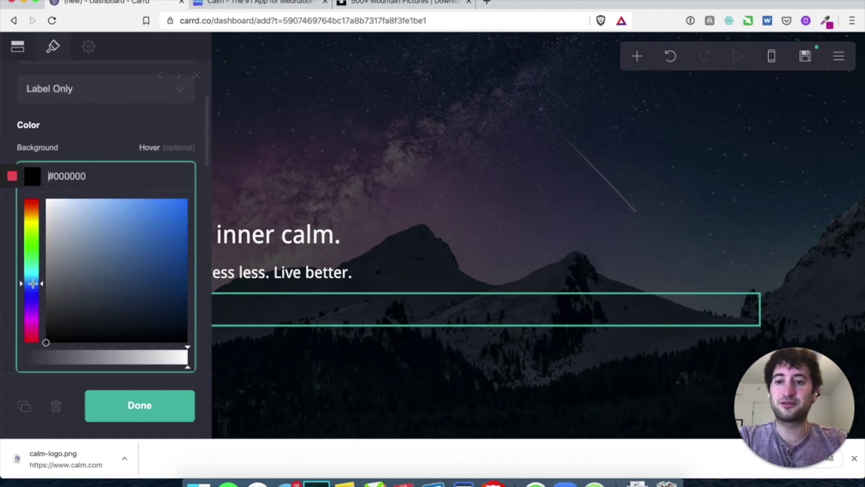
pyautogui.click(137, 182)
pyautogui.write('#4AA8FF')
pyautogui.moveTo(138, 182)
pyautogui.mouseDown()
pyautogui.moveTo(118, 174)
pyautogui.moveTo(131, 174)
pyautogui.mouseUp()
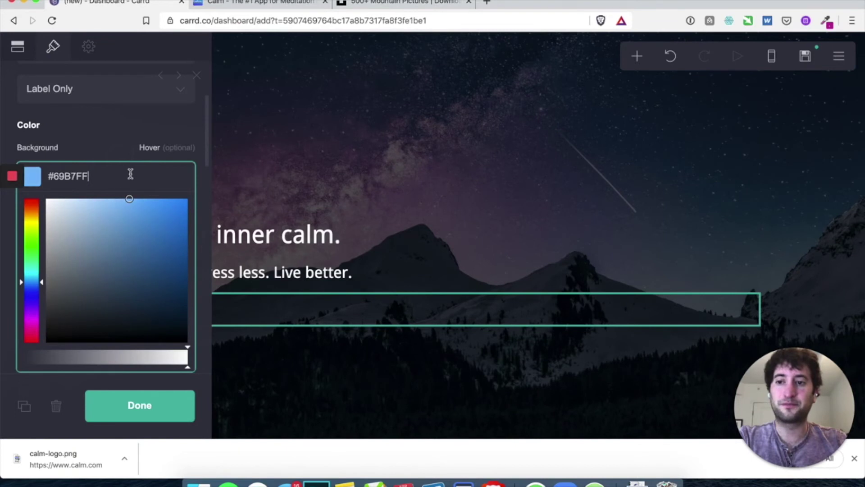
pyautogui.click(144, 408)
pyautogui.click(143, 410)
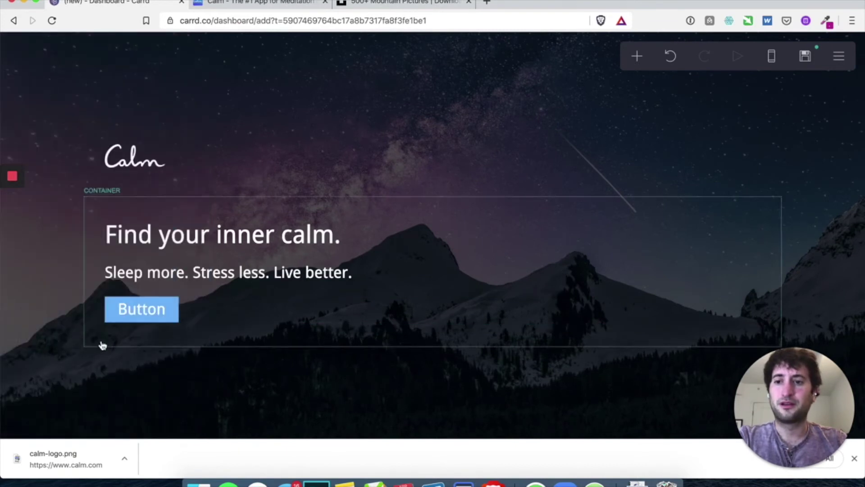
pyautogui.click(172, 304)
pyautogui.click(38, 176)
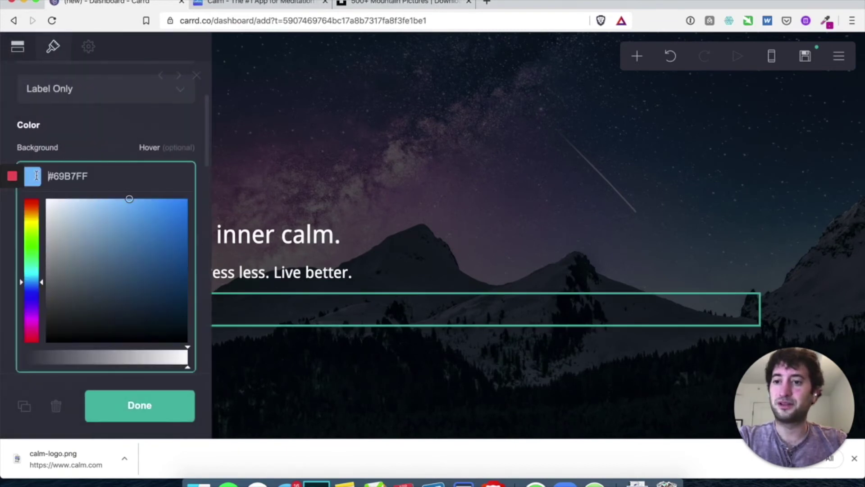
pyautogui.click(143, 202)
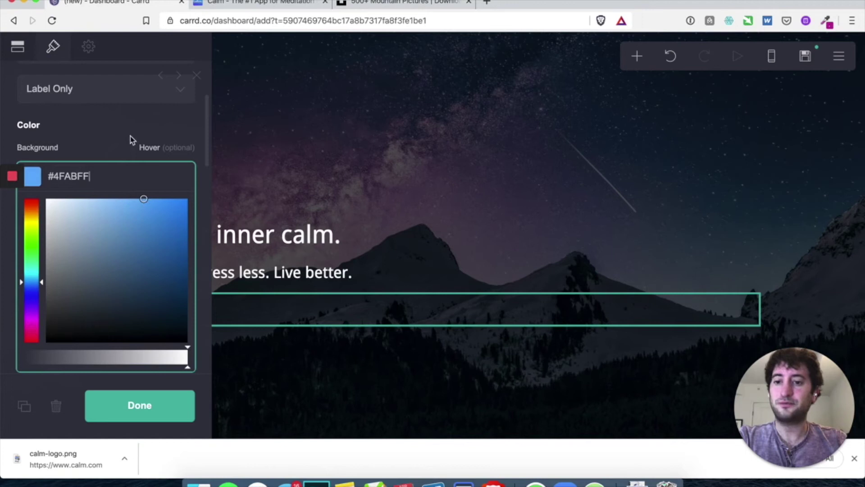
pyautogui.click(114, 149)
# - Set the button's hover colour to a darker blue, #0085FF
pyautogui.click(176, 178)
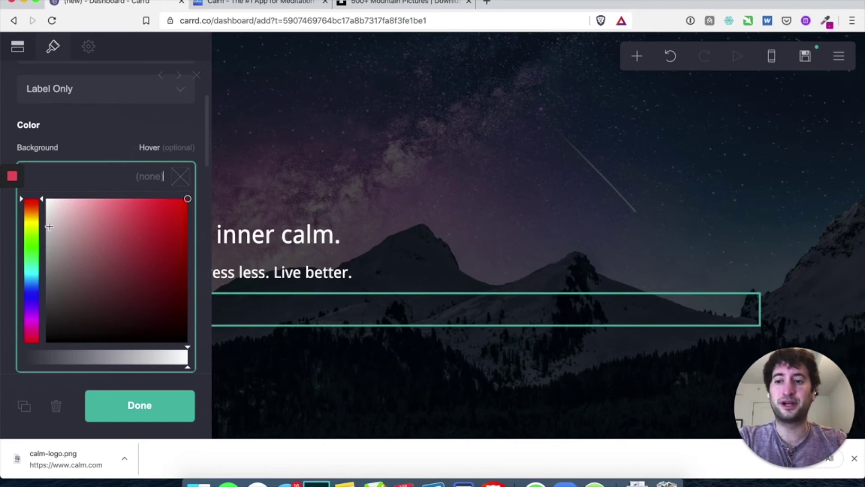
pyautogui.click(85, 143)
pyautogui.click(67, 177)
pyautogui.press('super+c')
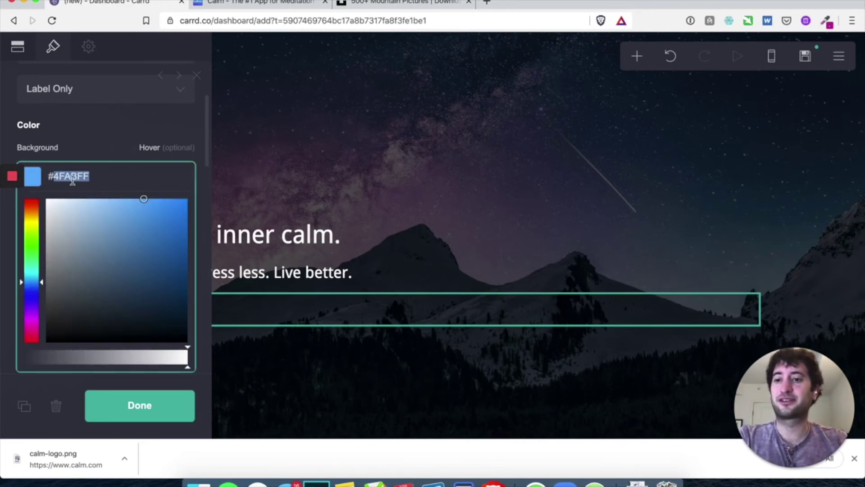
pyautogui.click(96, 148)
pyautogui.click(171, 177)
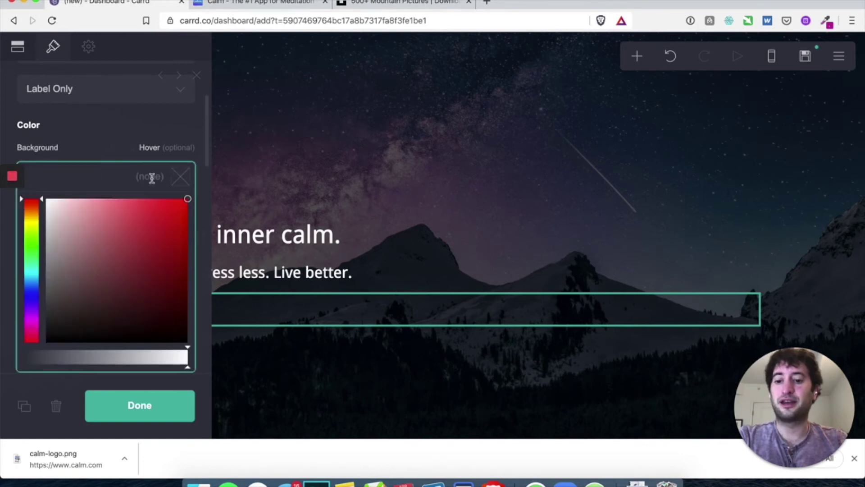
pyautogui.write('#')
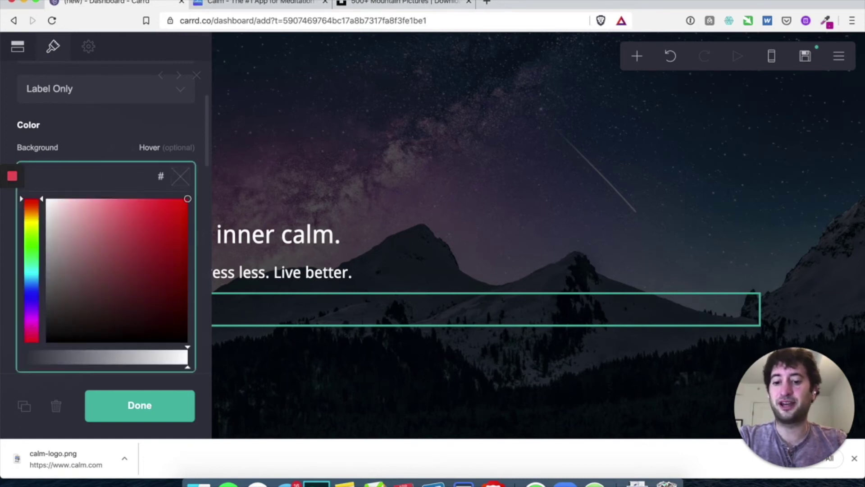
pyautogui.press('super+v')
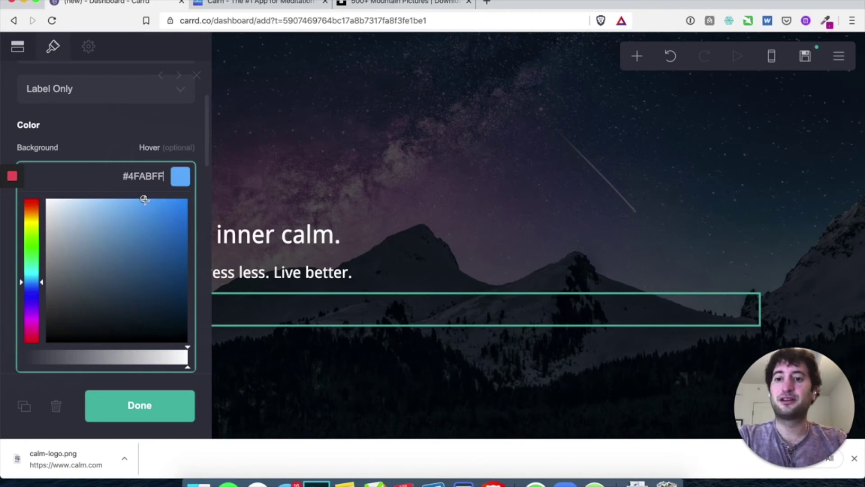
pyautogui.moveTo(143, 199); pyautogui.dragTo(196, 200)
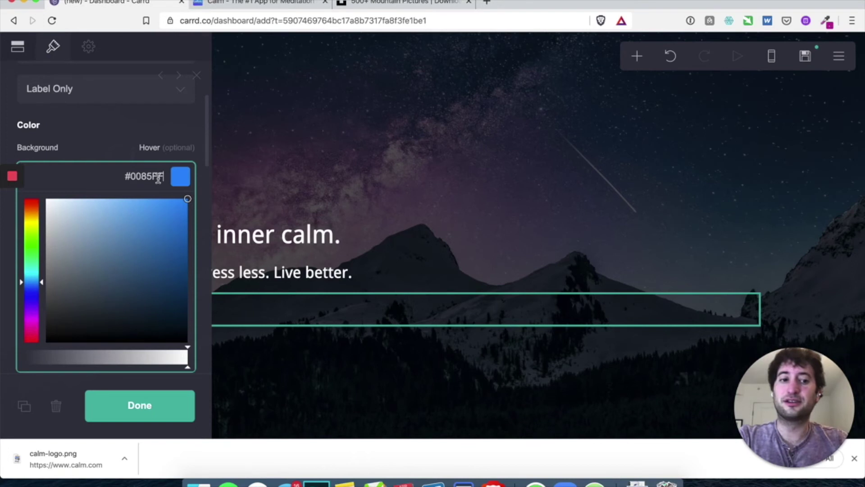
pyautogui.click(162, 406)
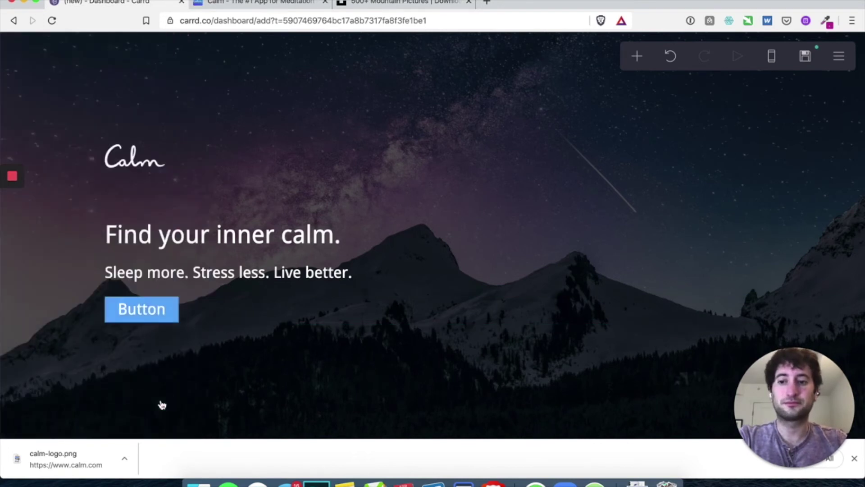
# - Make the button width 11.125 and height 3.25, with corner rounding 2
pyautogui.click(167, 316)
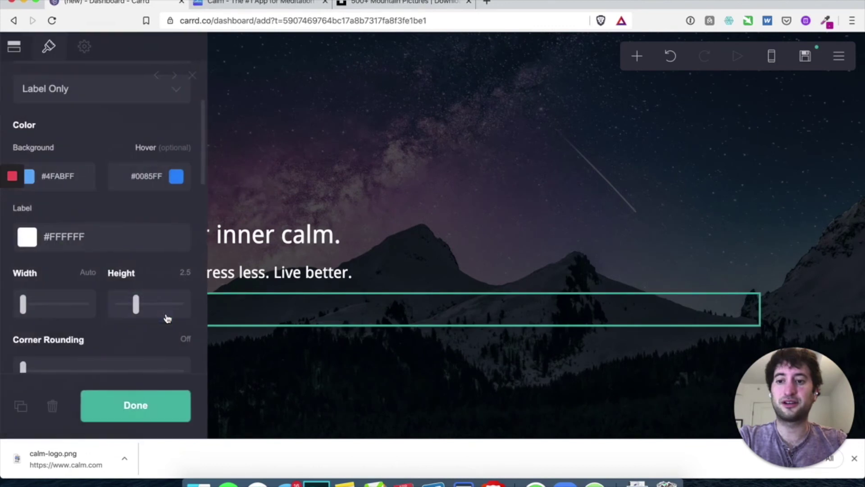
pyautogui.scroll(-3, 80, 243)
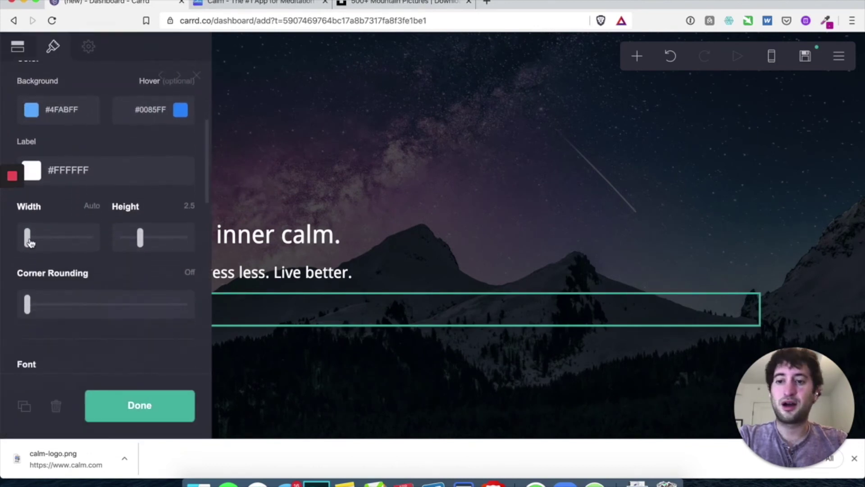
pyautogui.moveTo(30, 243); pyautogui.dragTo(48, 242)
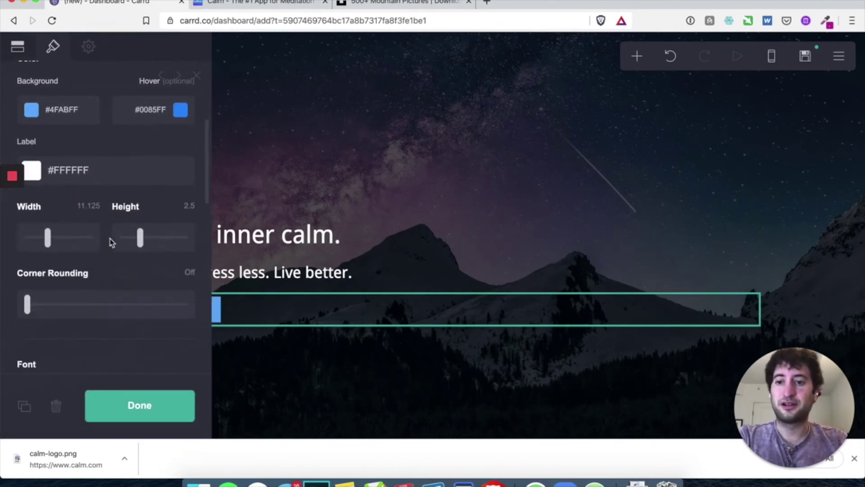
pyautogui.moveTo(140, 238); pyautogui.dragTo(154, 237)
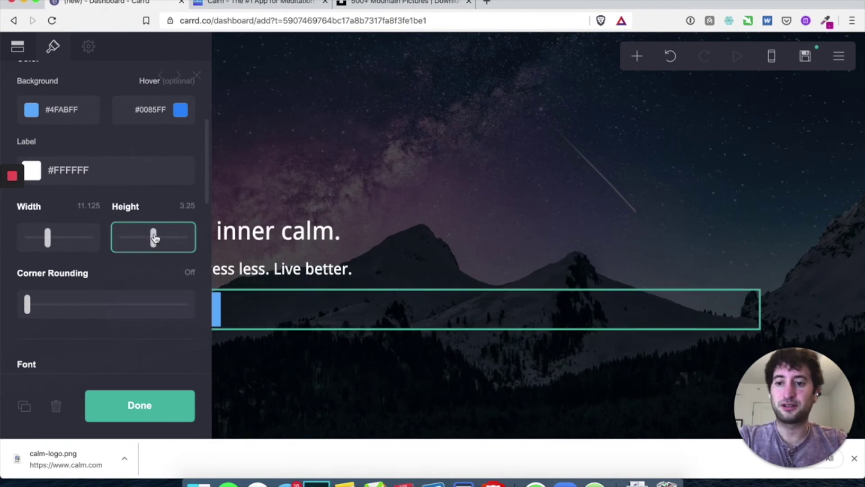
pyautogui.moveTo(27, 308); pyautogui.dragTo(245, 303)
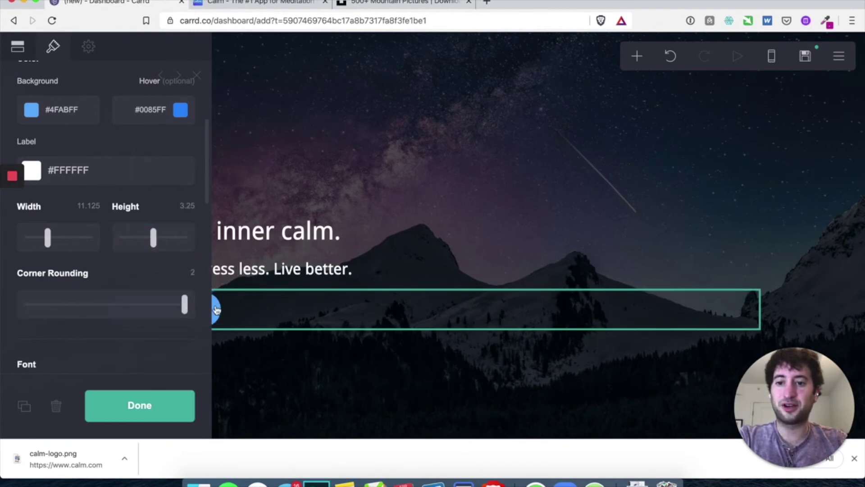
pyautogui.scroll(-5, 60, 323)
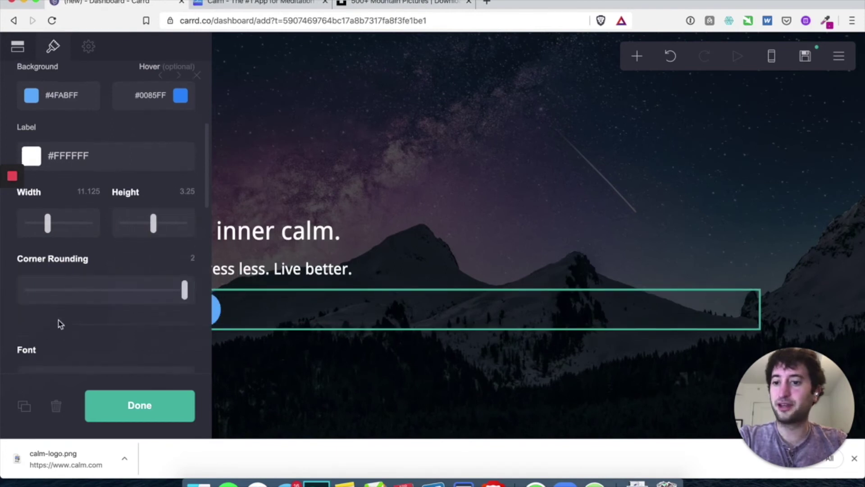
pyautogui.click(158, 399)
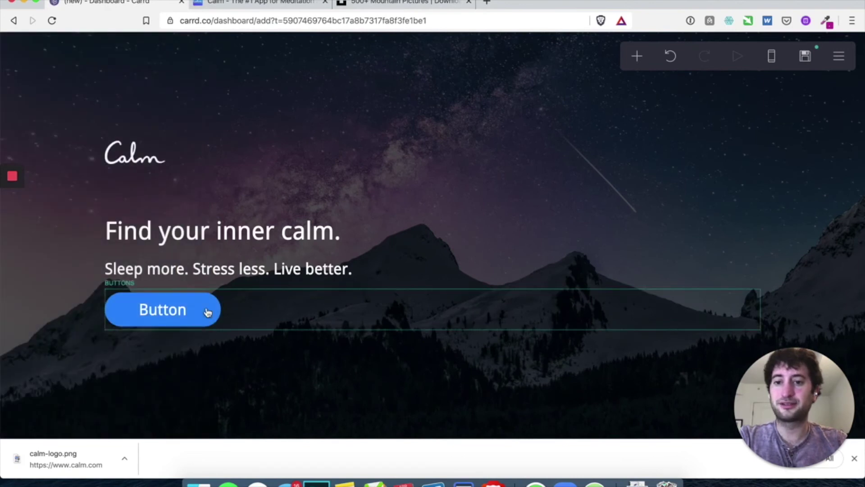
# - Change the button's label from 'Button' to 'Sign up'
pyautogui.click(193, 309)
pyautogui.scroll(-5, 93, 290)
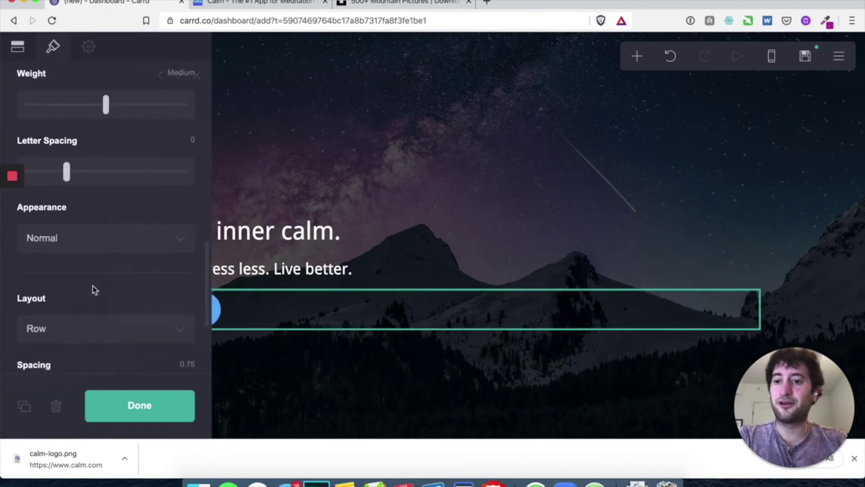
pyautogui.scroll(10, 50, 151)
pyautogui.scroll(-10, 58, 224)
pyautogui.scroll(10, 58, 245)
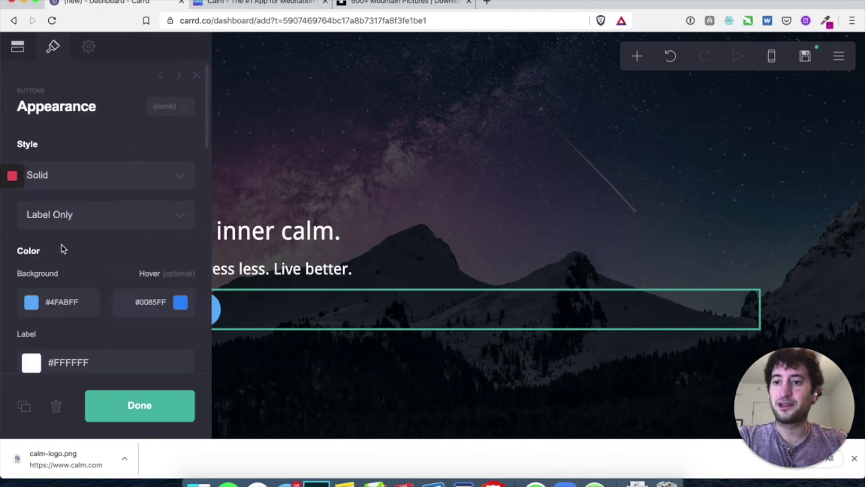
pyautogui.click(23, 52)
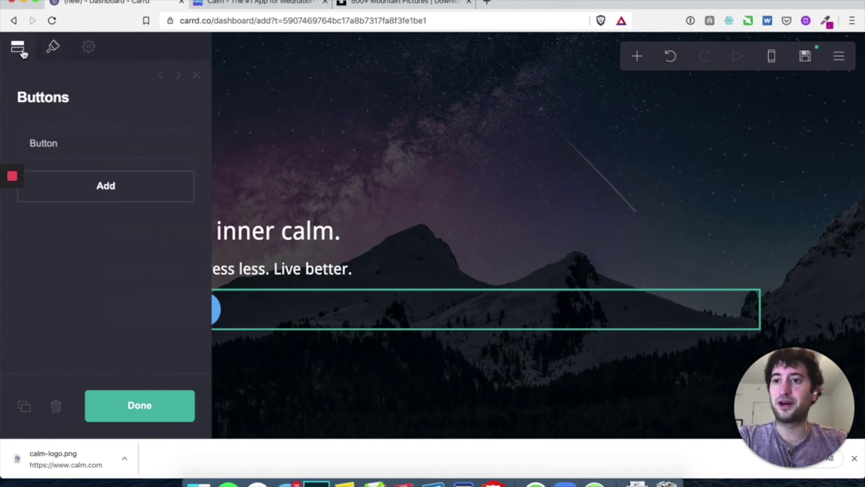
pyautogui.click(63, 144)
pyautogui.click(62, 145)
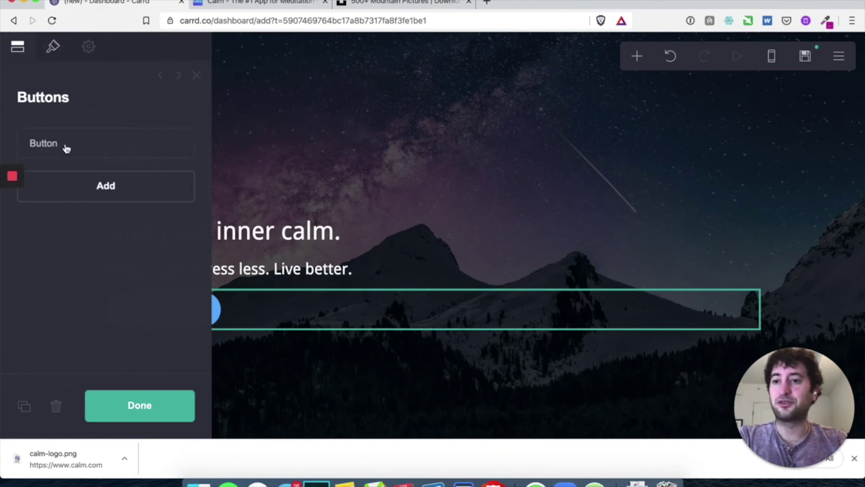
pyautogui.click(62, 144)
pyautogui.scroll(-2, 74, 162)
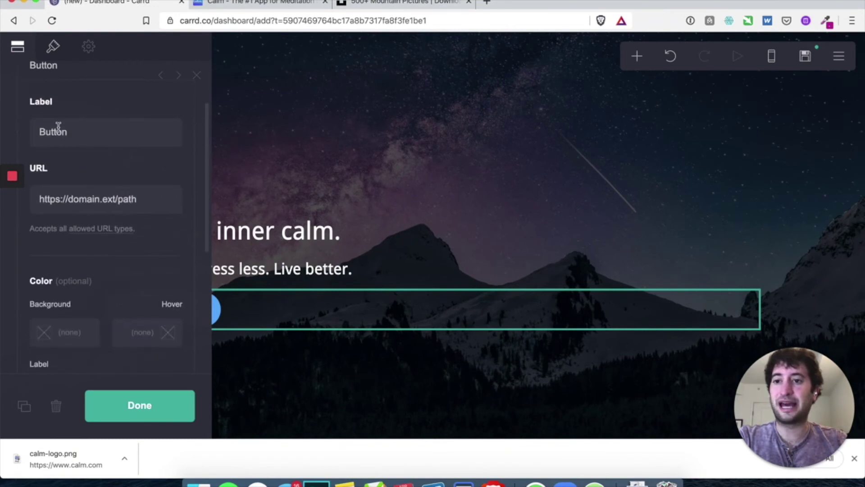
pyautogui.doubleClick(73, 132)
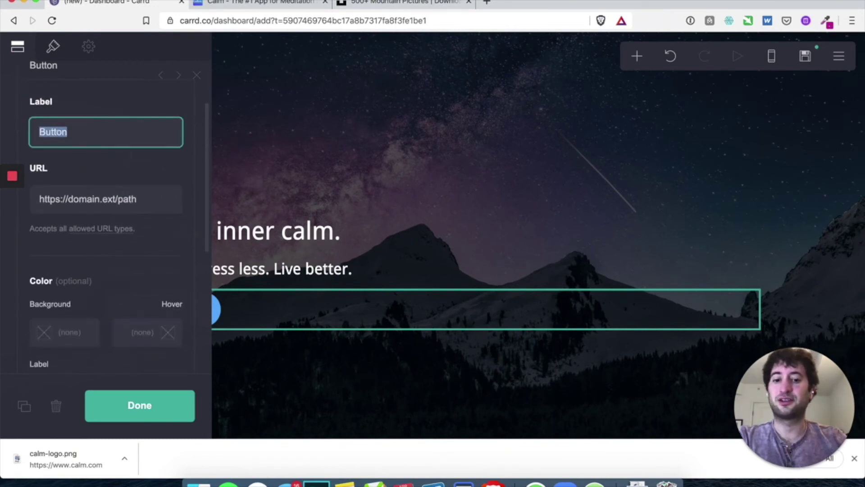
pyautogui.write('Sign up')
pyautogui.click(122, 196)
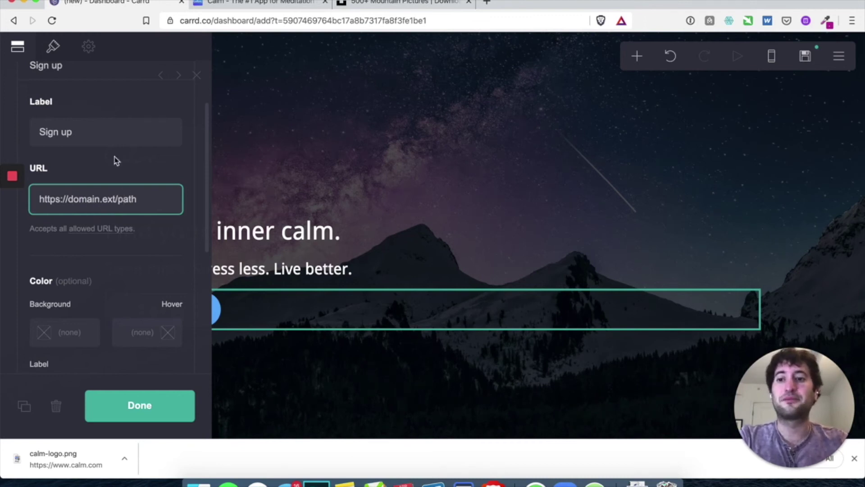
# - Add a second button to the group, then delete it again
pyautogui.scroll(-5, 60, 182)
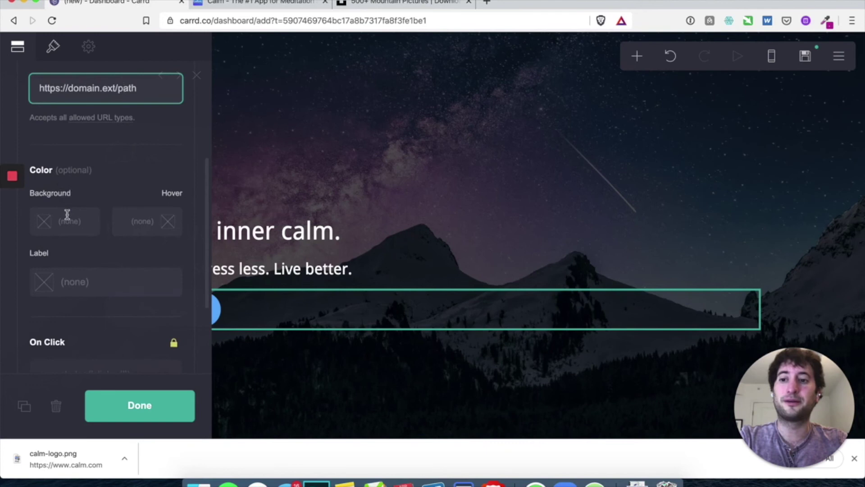
pyautogui.scroll(8, 68, 215)
pyautogui.scroll(-3, 67, 216)
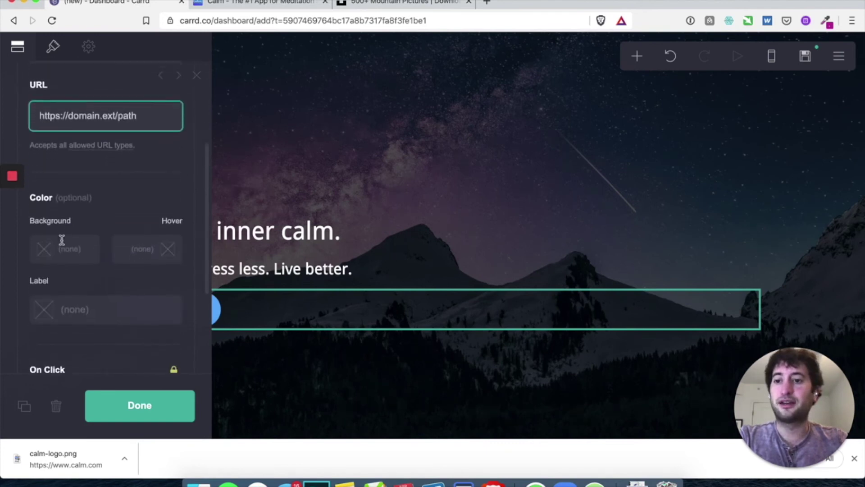
pyautogui.scroll(-5, 62, 239)
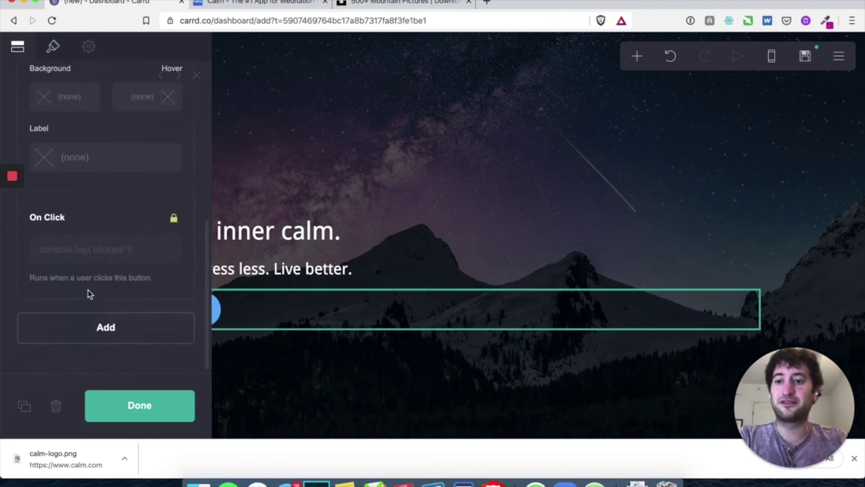
pyautogui.scroll(5, 93, 315)
pyautogui.scroll(-5, 129, 353)
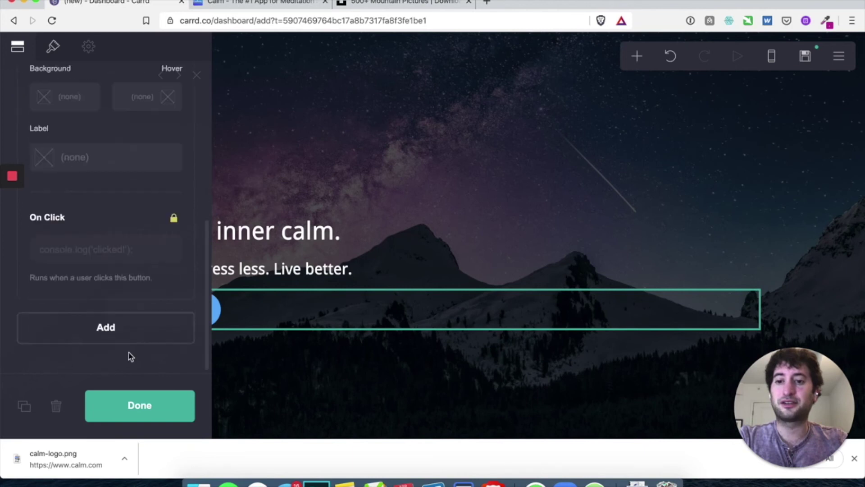
pyautogui.click(108, 341)
pyautogui.scroll(1, 149, 350)
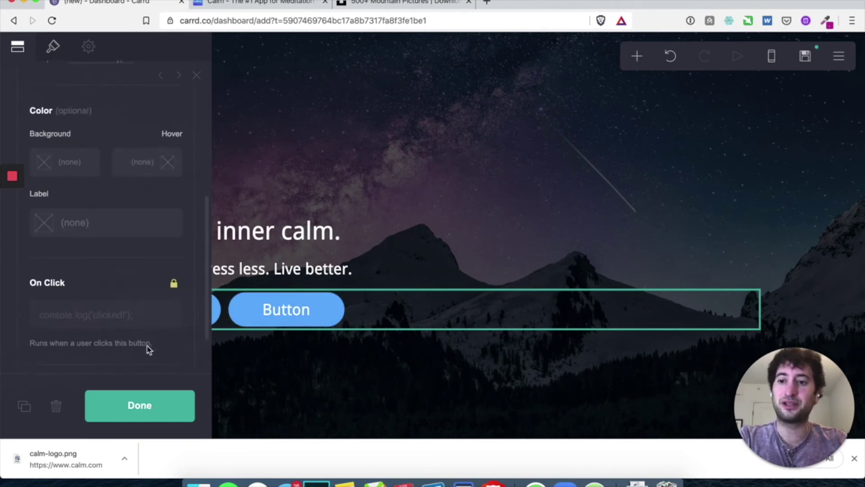
pyautogui.scroll(6, 149, 350)
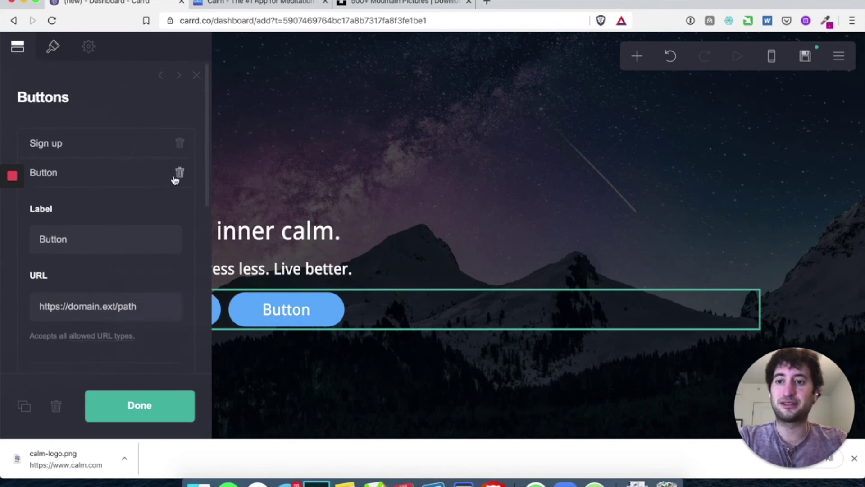
pyautogui.click(179, 173)
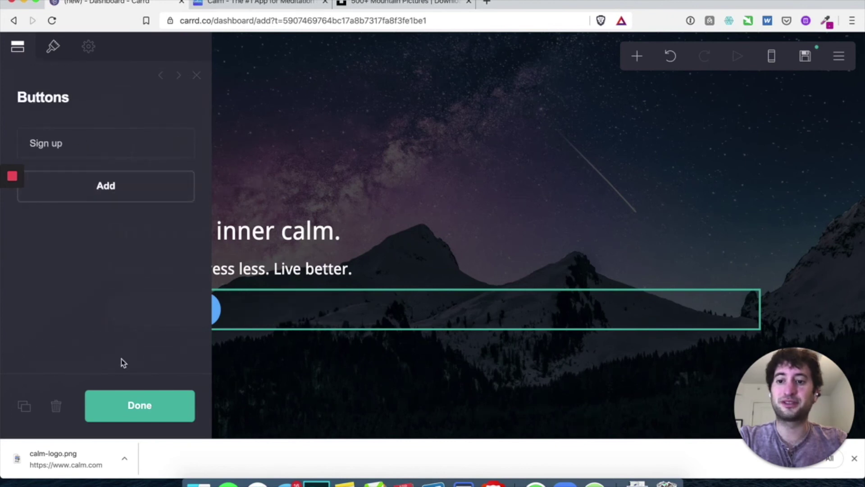
# - Finish editing, dismiss the download bar, and switch to Calm.com for comparison
pyautogui.moveTo(21, 215)
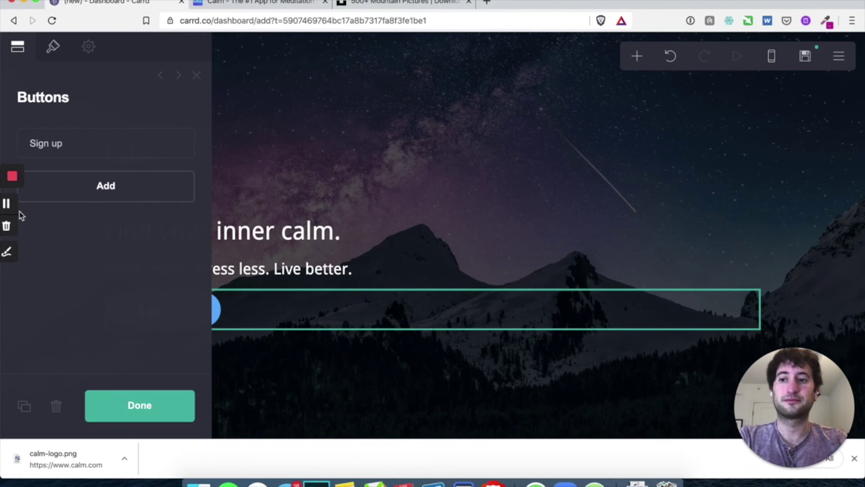
pyautogui.click(148, 408)
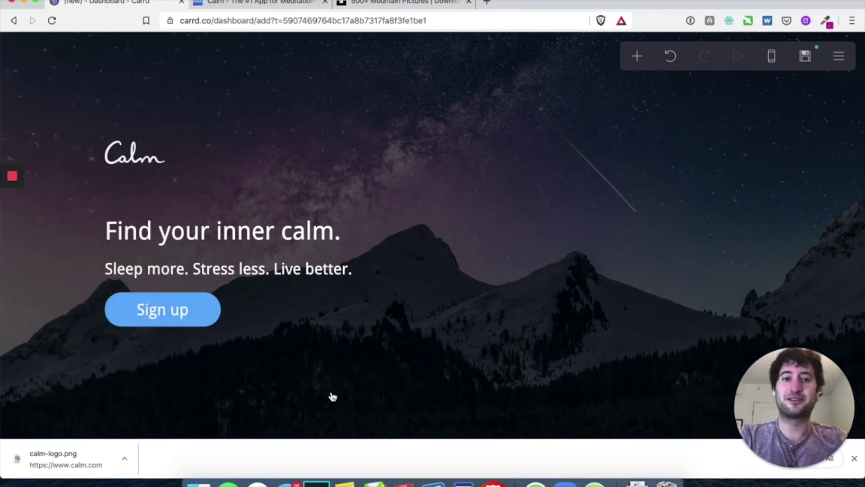
pyautogui.click(854, 458)
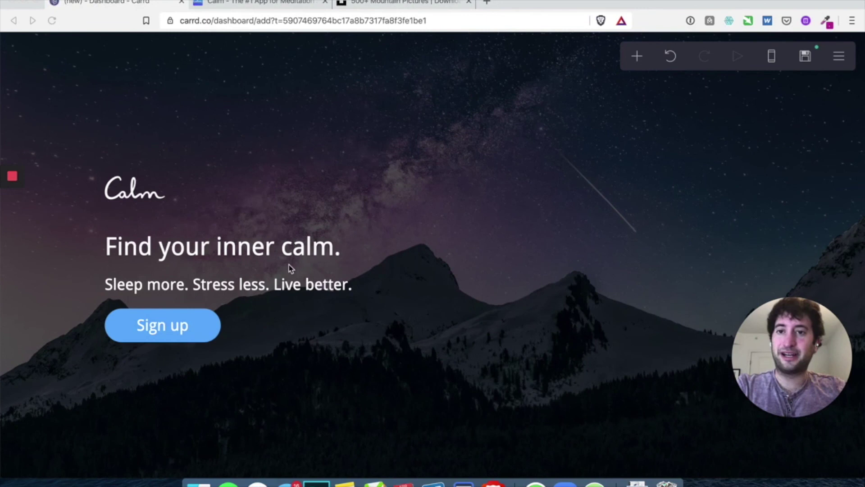
pyautogui.click(254, 4)
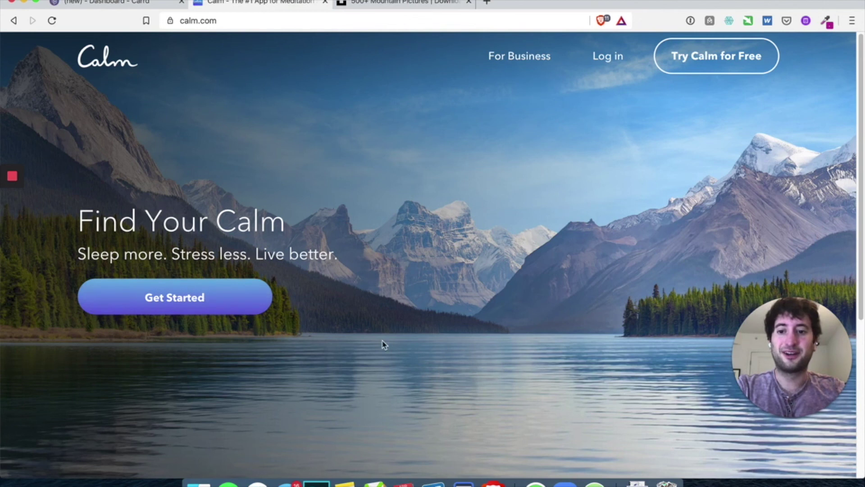
pyautogui.click(136, 7)
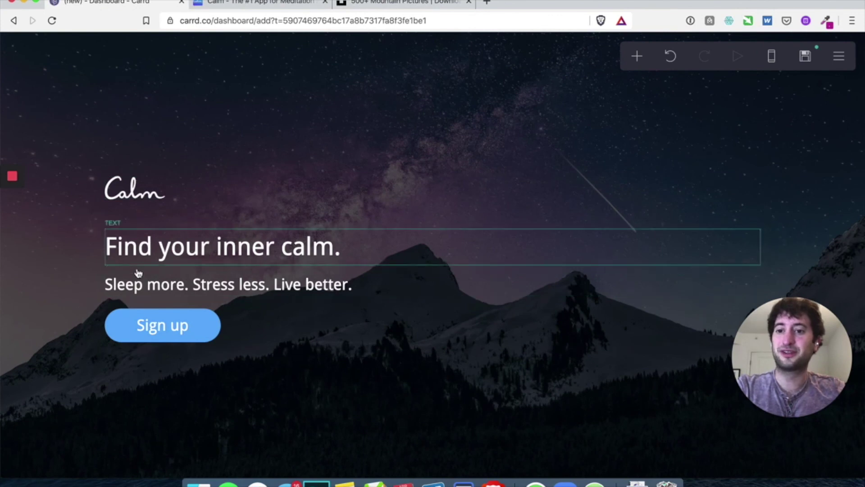
# - Set the heading-and-button container's vertical padding to 11.25 and close its settings
pyautogui.click(95, 246)
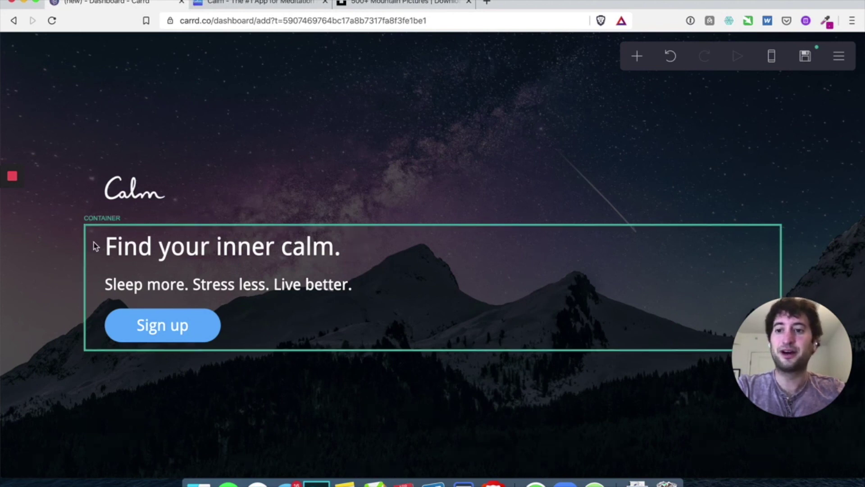
pyautogui.scroll(-2, 72, 233)
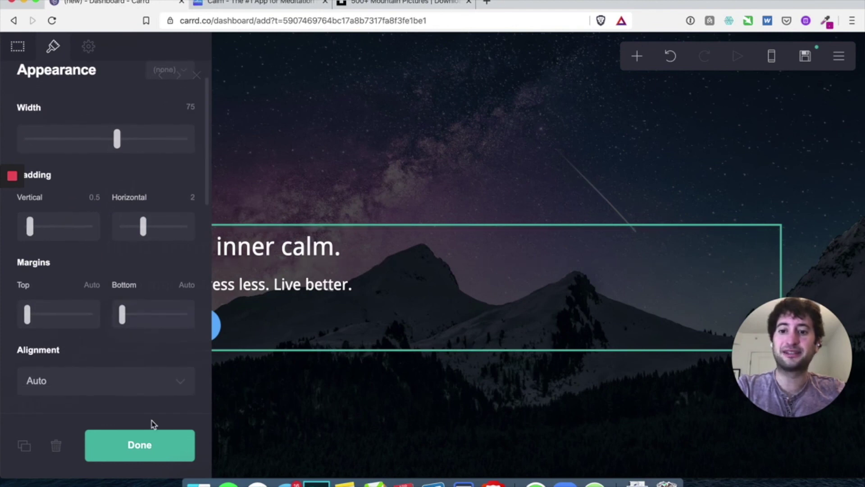
pyautogui.click(144, 442)
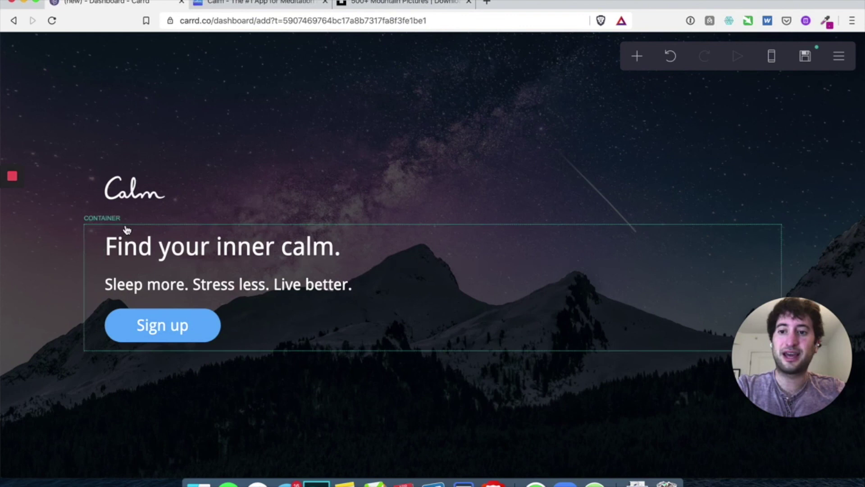
pyautogui.click(150, 232)
pyautogui.moveTo(33, 233); pyautogui.dragTo(87, 228)
pyautogui.click(124, 453)
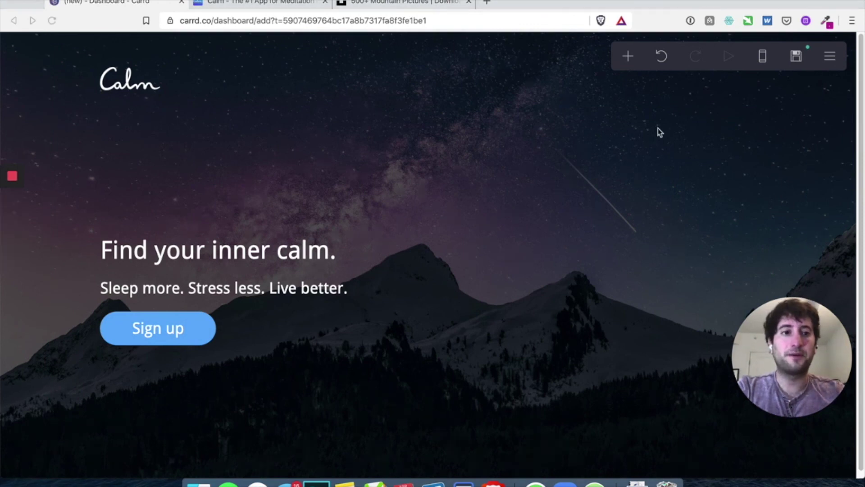
# - Give the site the title 'Meditation Landing Page' and the description 'Mediation Rocks'
pyautogui.click(796, 58)
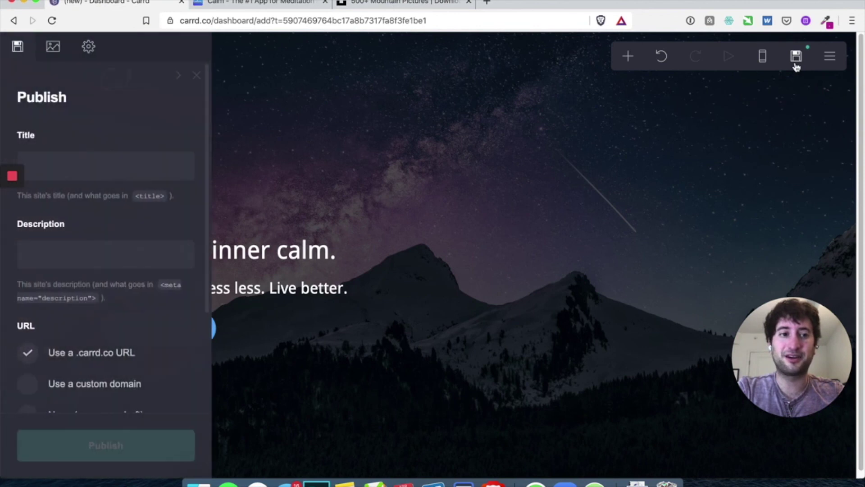
pyautogui.click(190, 170)
pyautogui.scroll(-2, 66, 192)
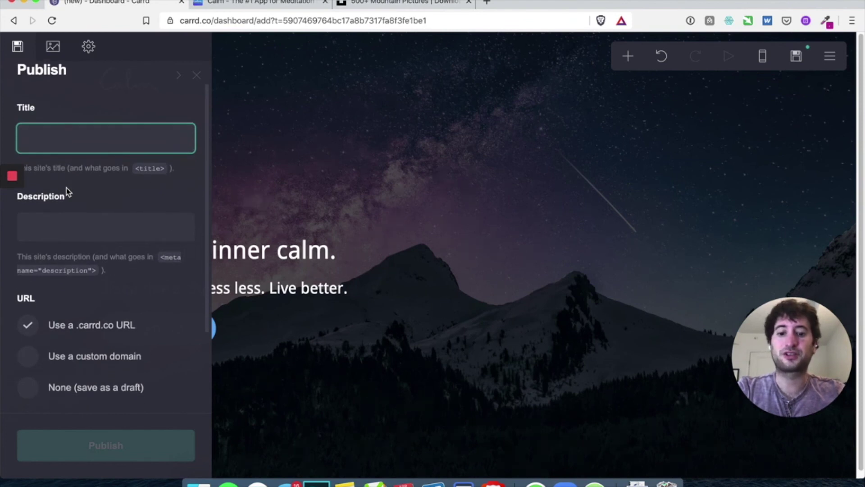
pyautogui.write('Meditat')
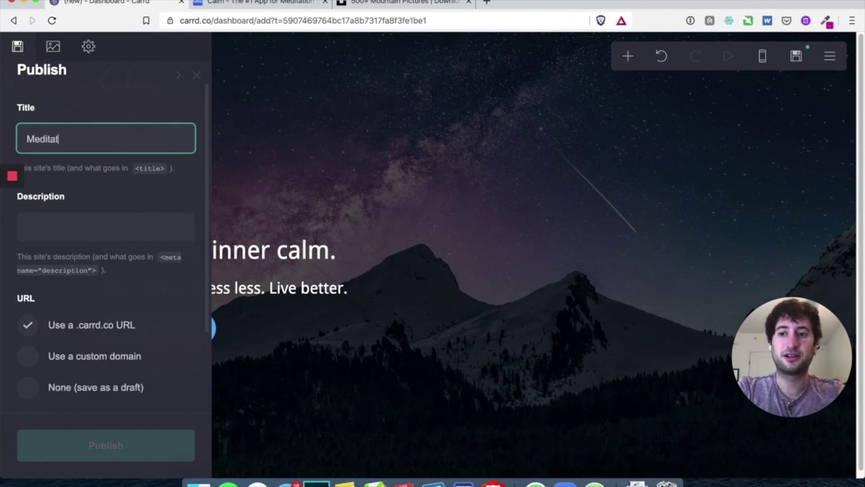
pyautogui.write('ion Landing Page')
pyautogui.press('Tab')
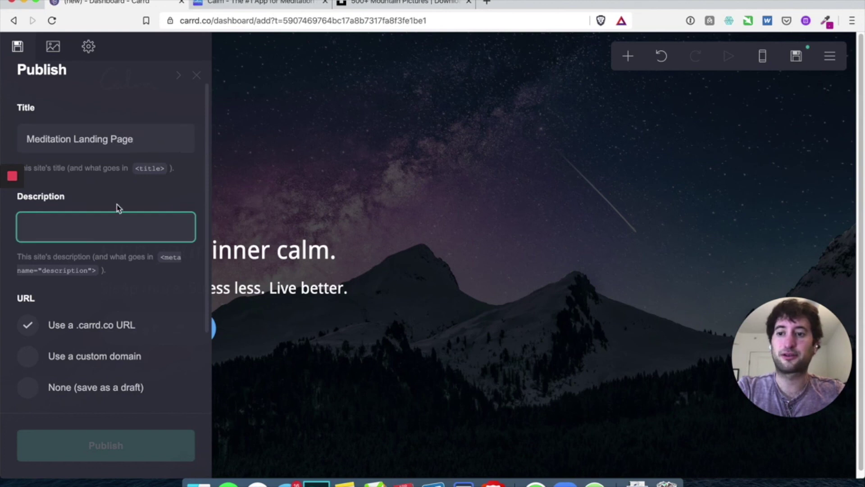
pyautogui.scroll(-1, 116, 203)
pyautogui.write('Mediation Rocks')
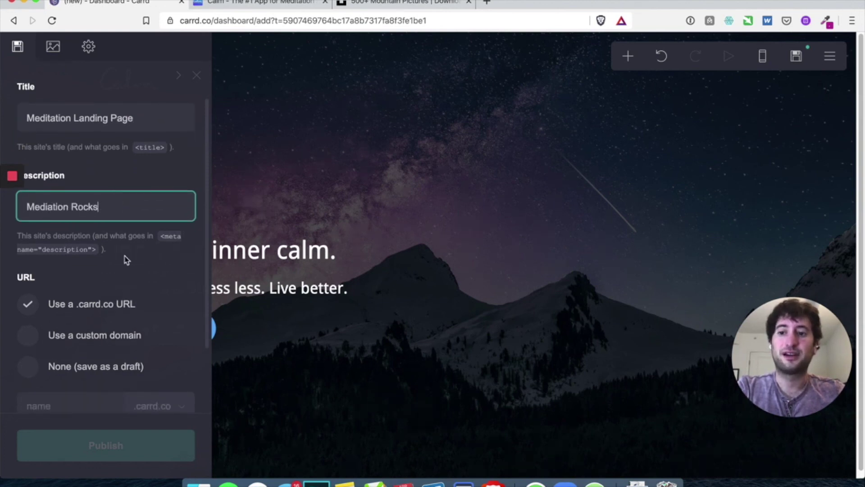
pyautogui.scroll(-4, 95, 238)
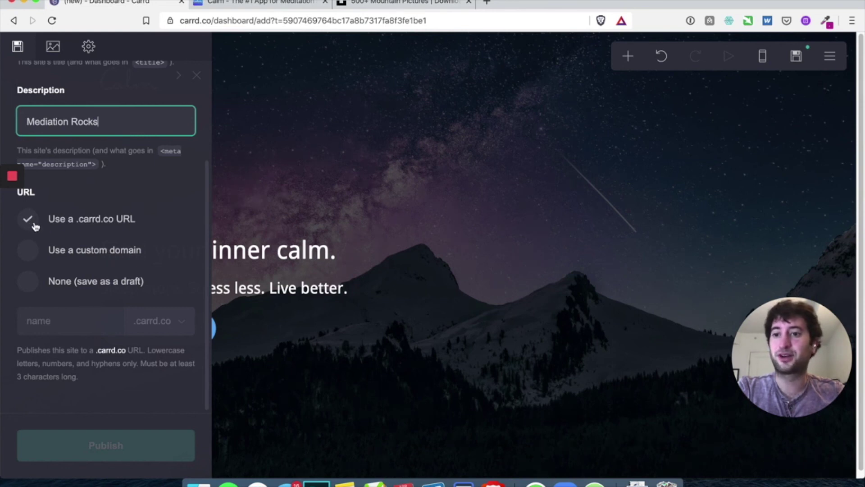
# - Set the address to meditationrocks.carrd.co and publish the site
pyautogui.click(38, 321)
pyautogui.write('meditationrocks')
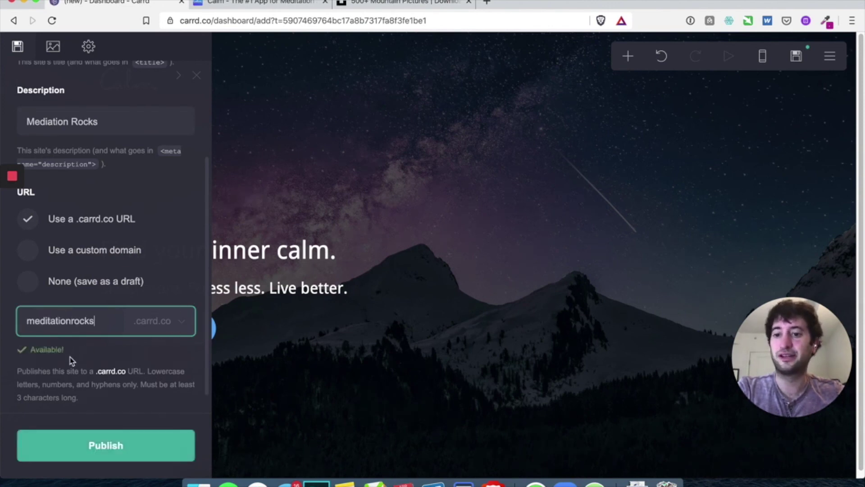
pyautogui.scroll(-1, 71, 360)
pyautogui.click(96, 445)
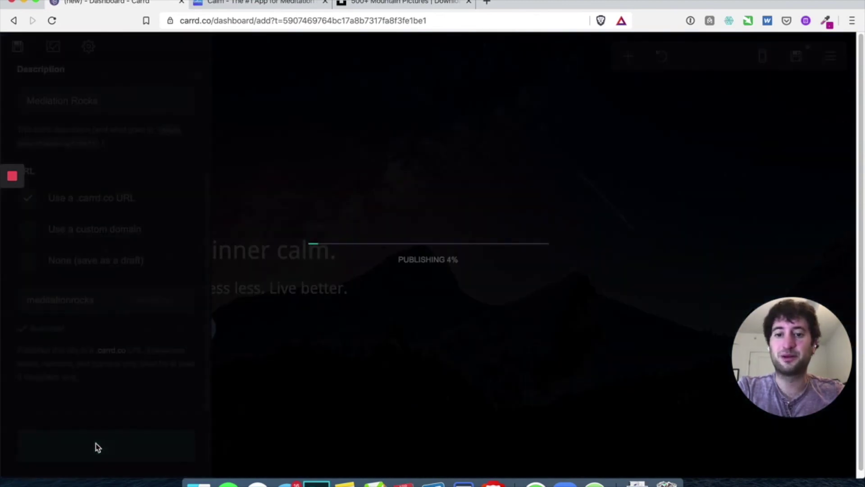